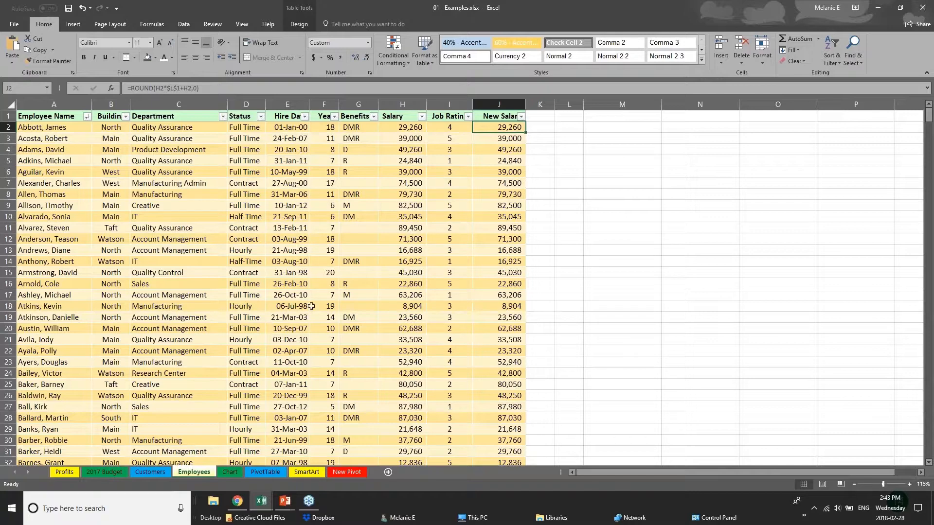
Examine the New Salary formulas and the Salary column entries in the employee table
left_click(275, 306)
left_click(484, 104)
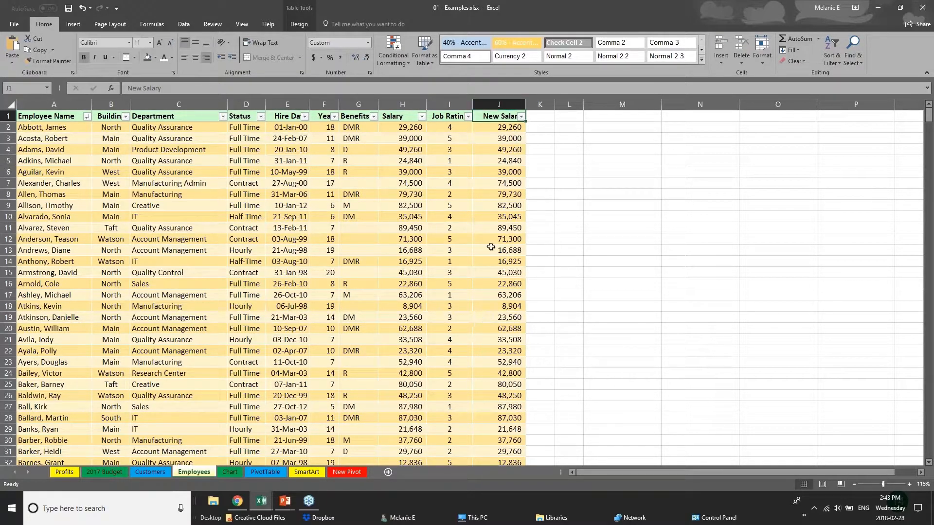
left_click(516, 127)
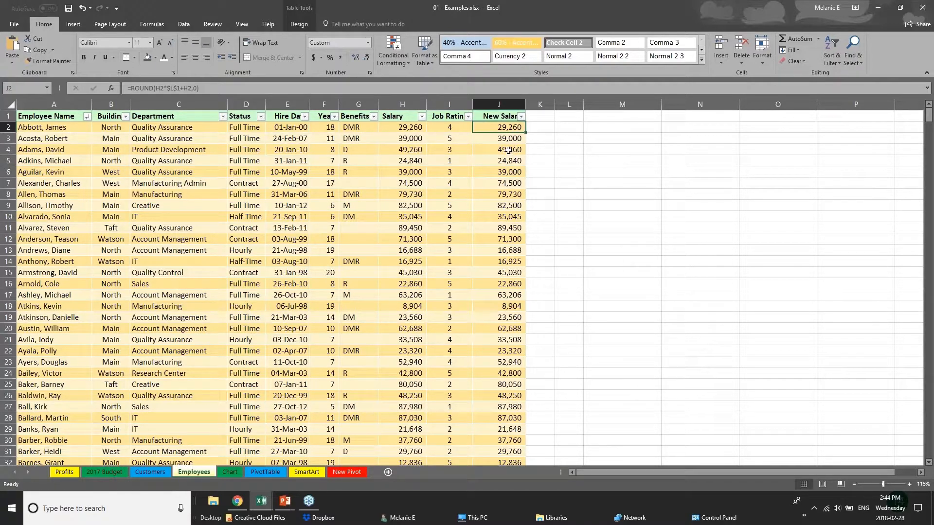
left_click(510, 147)
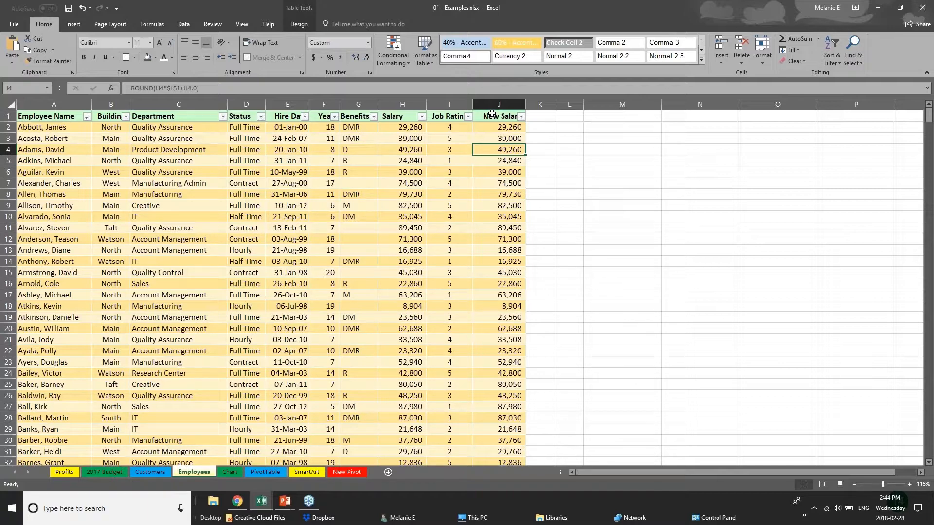
left_click(204, 28)
left_click(402, 129)
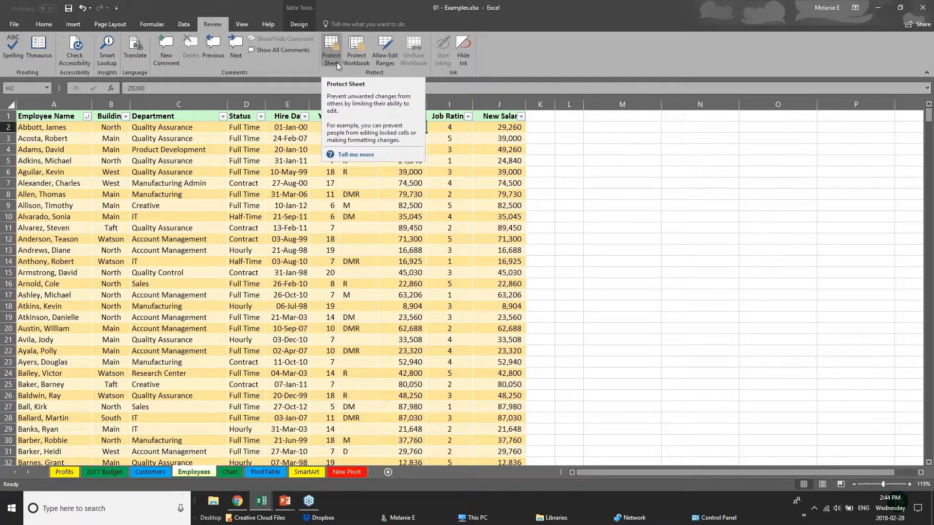
left_click(313, 210)
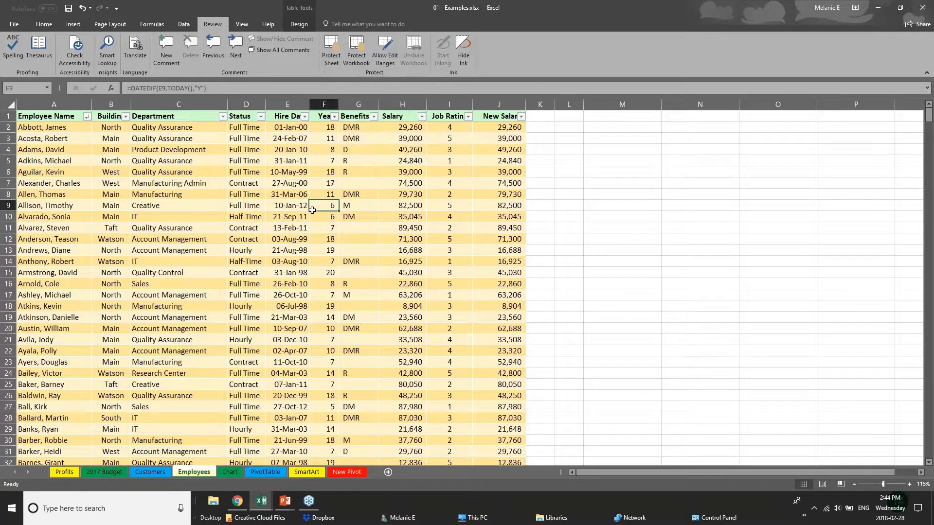
left_click_drag(506, 116, 507, 230)
left_click(403, 104)
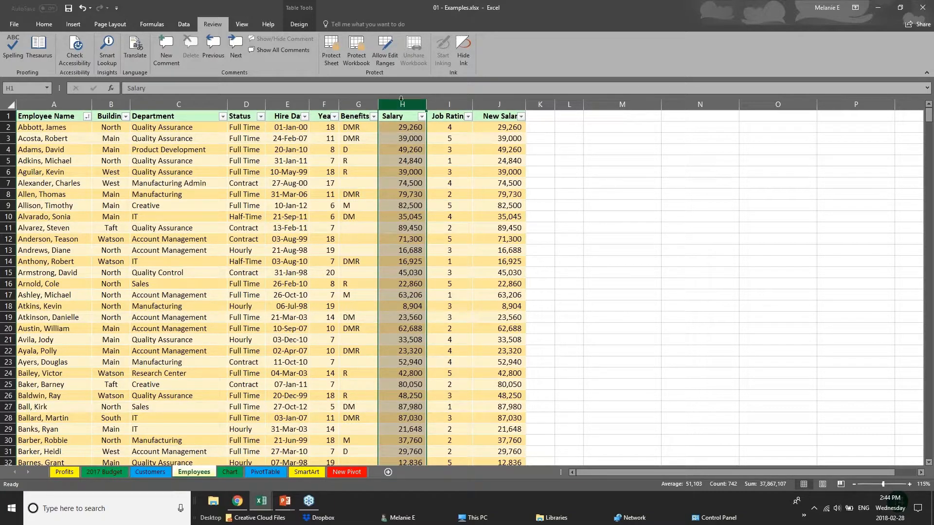
left_click(330, 59)
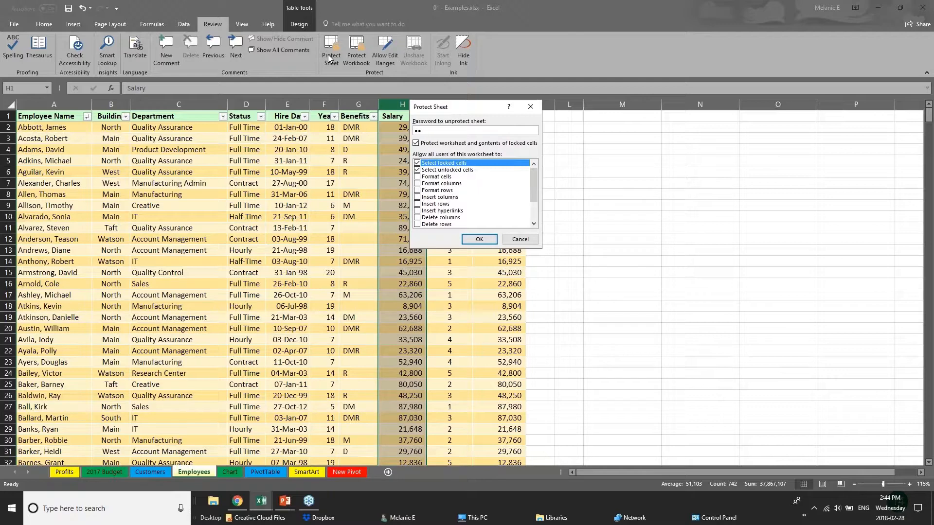
left_click(520, 239)
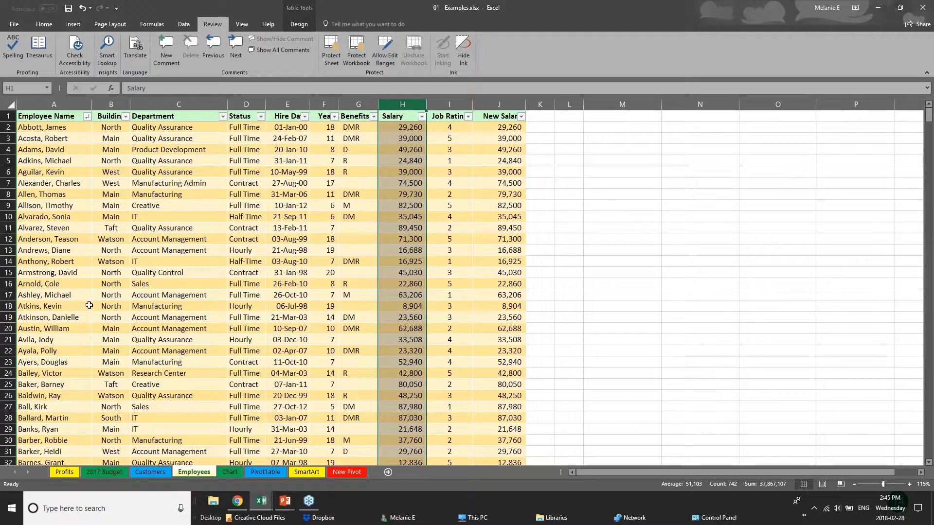
left_click(273, 394)
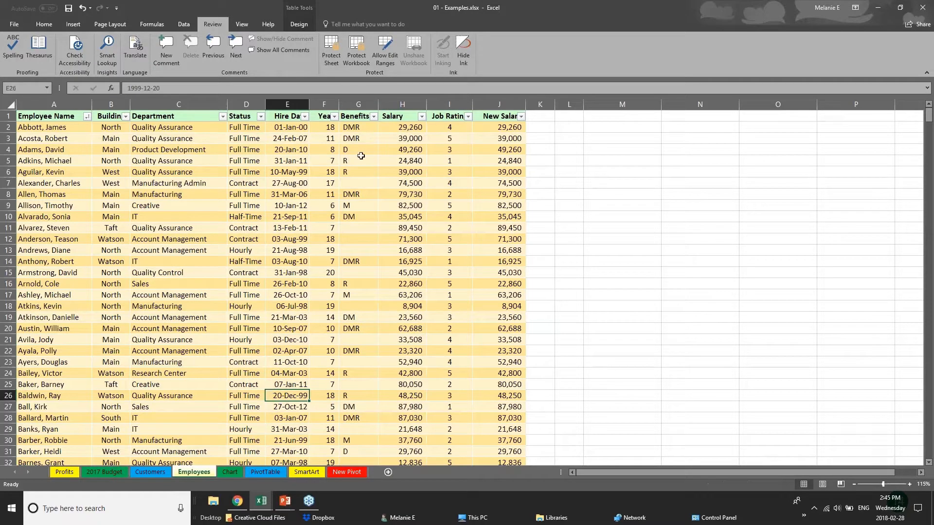
left_click(333, 62)
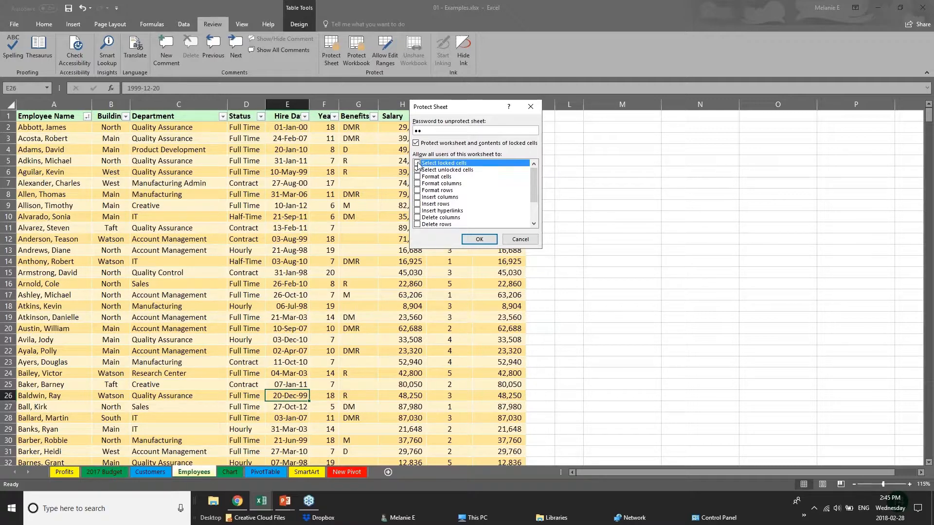
left_click(417, 164)
left_click_drag(532, 188, 532, 209)
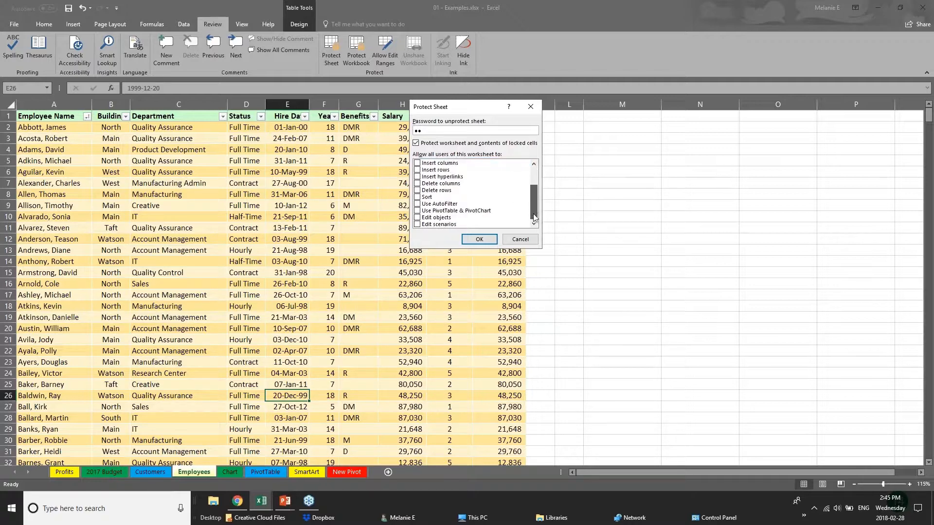
left_click(418, 219)
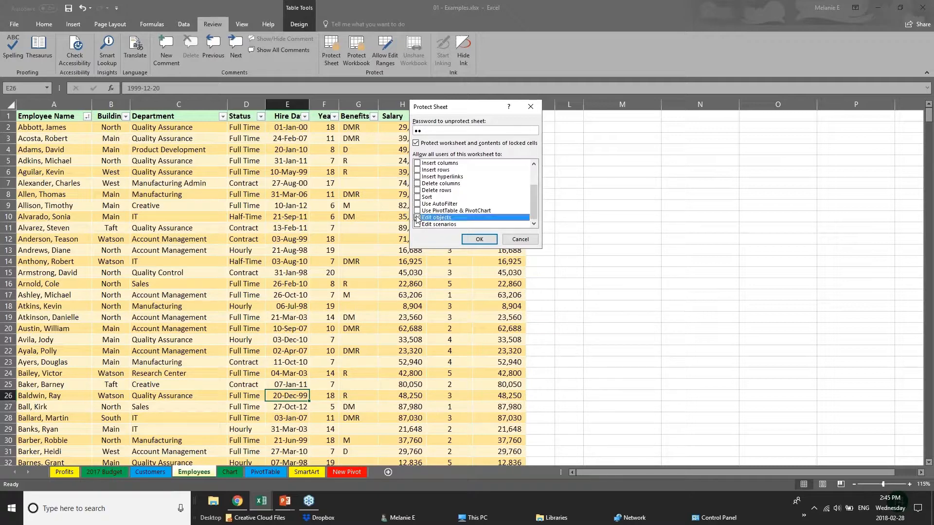
left_click_drag(534, 198, 533, 181)
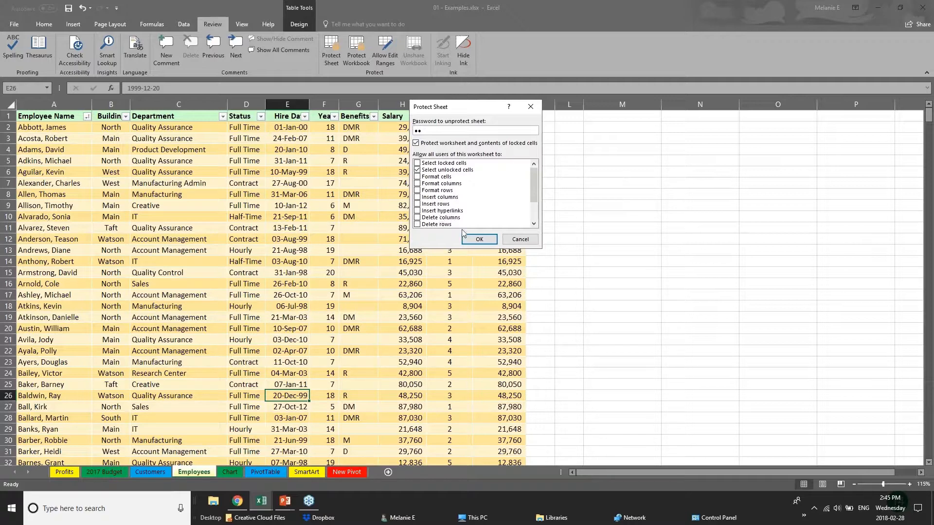
left_click(520, 239)
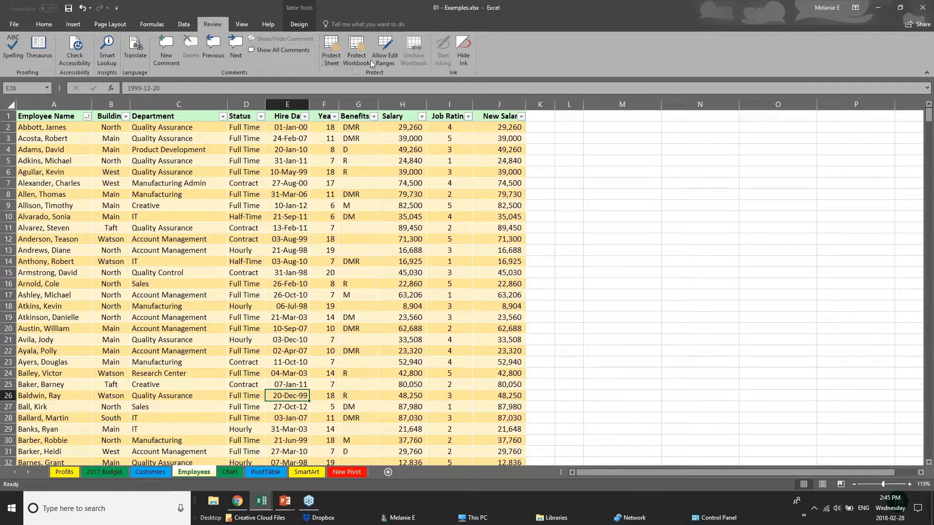
left_click(406, 214)
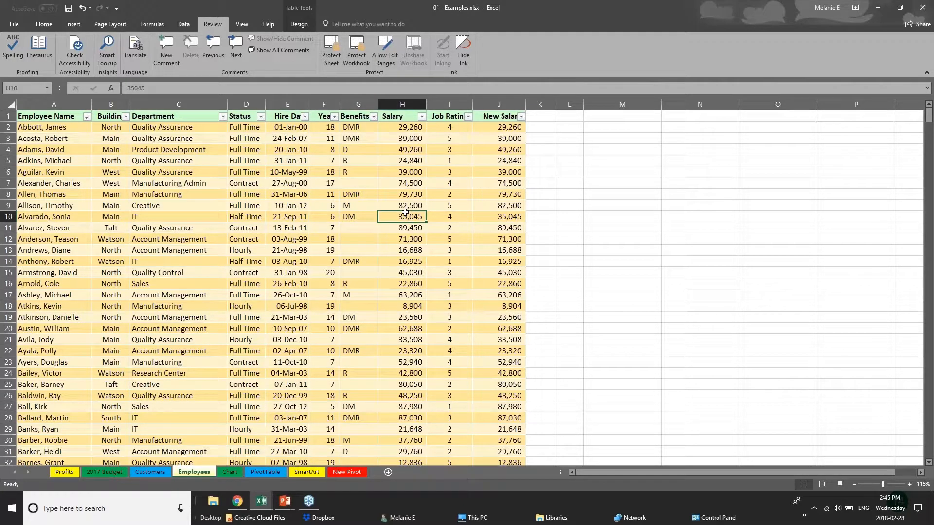
left_click(396, 176)
left_click(356, 63)
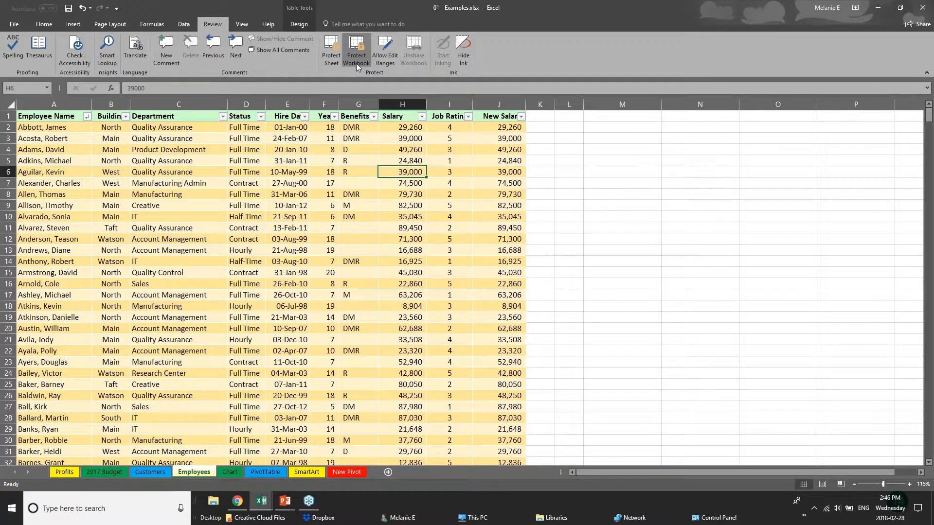
left_click(524, 209)
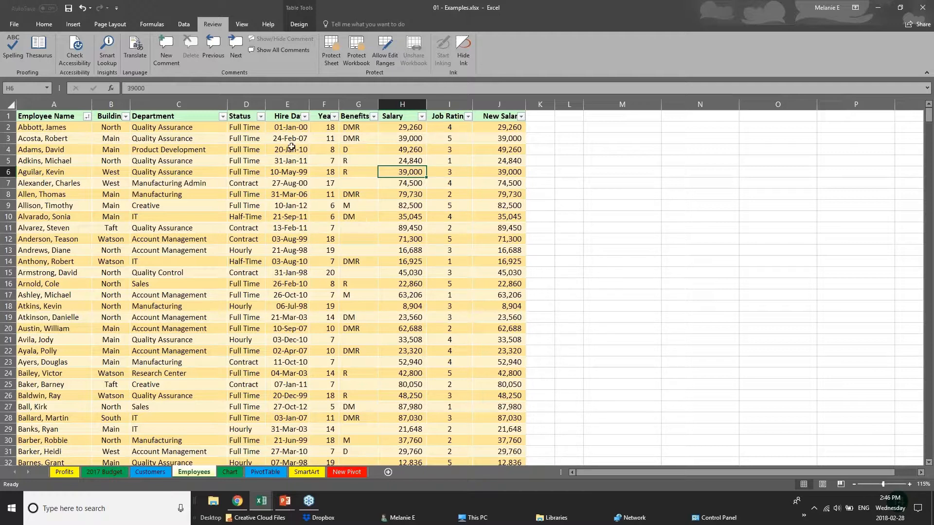
Hide the Salary and New Salary columns on the Employees sheet
left_click(287, 104)
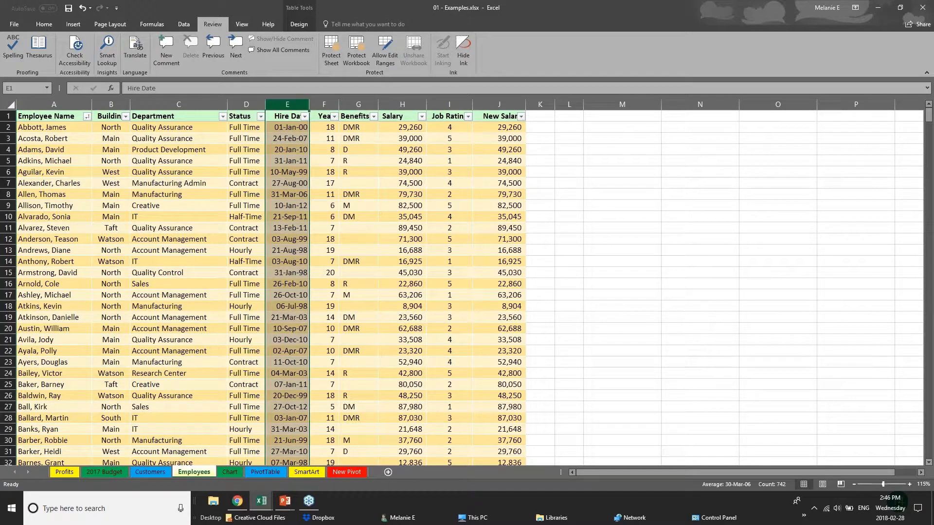
left_click(324, 104)
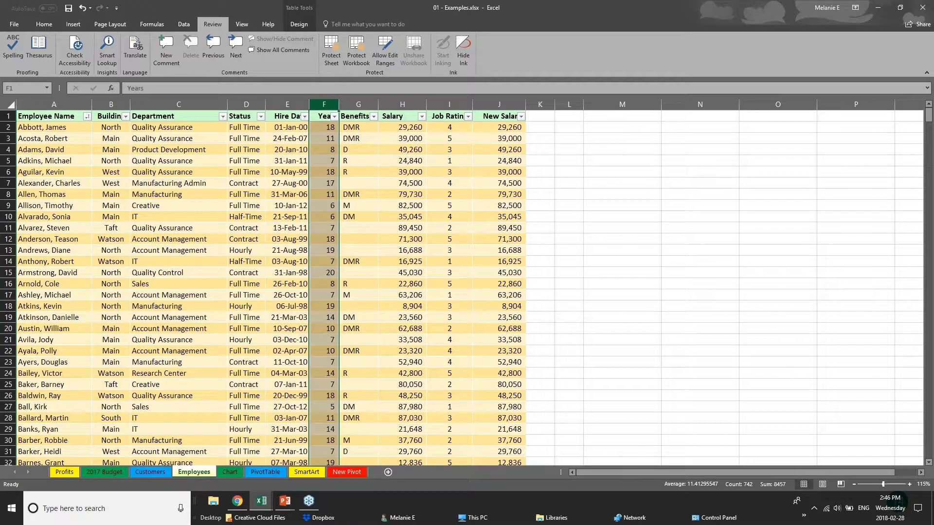
left_click(403, 104)
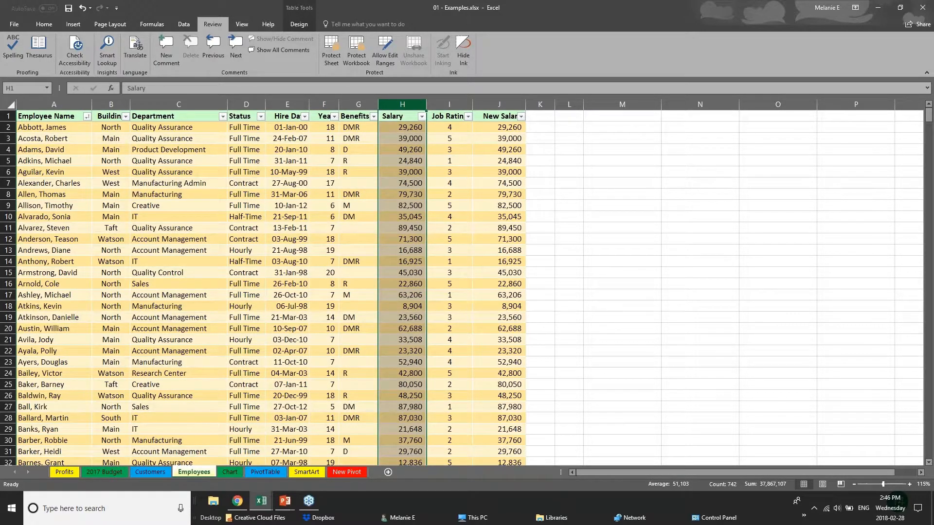
right_click(408, 106)
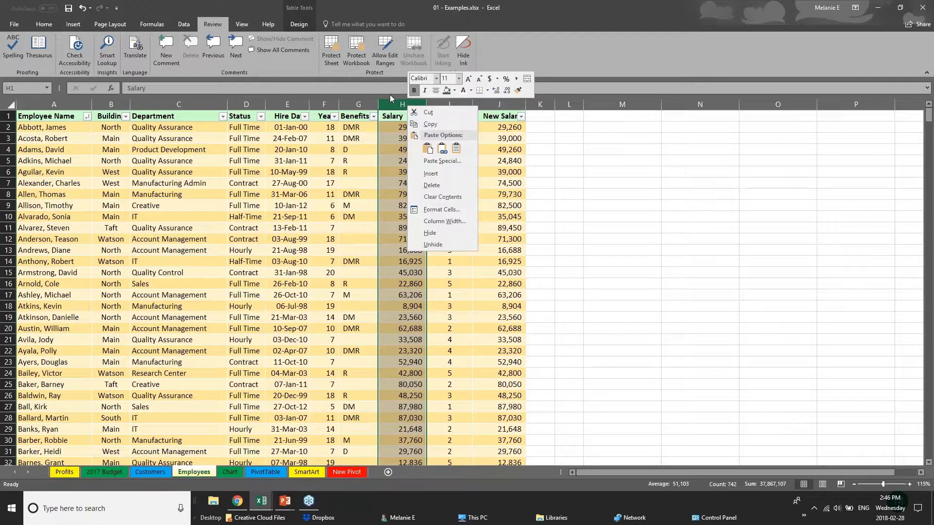
left_click(437, 233)
left_click(435, 104)
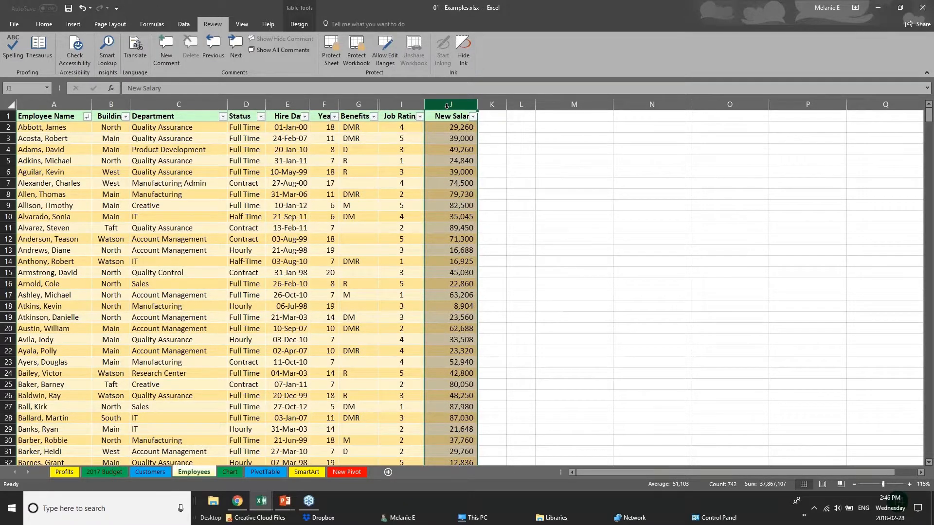
right_click(448, 106)
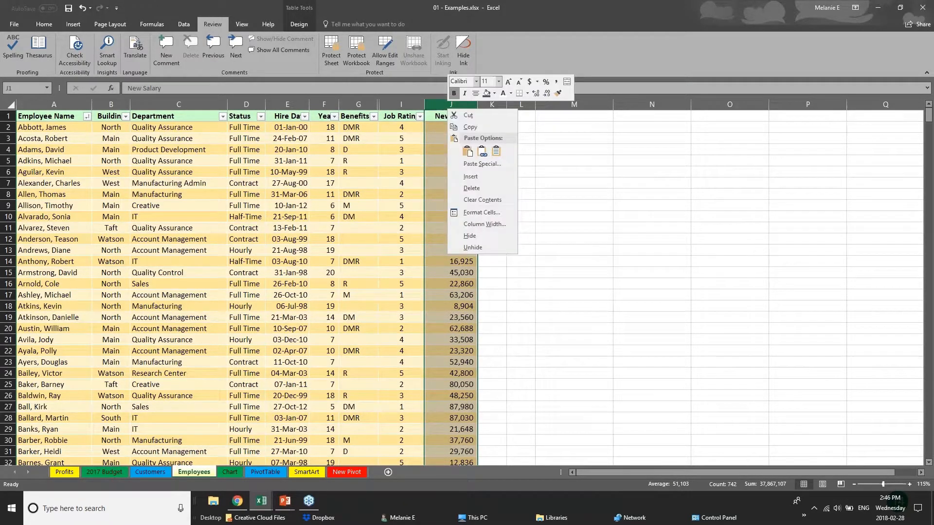
left_click(474, 236)
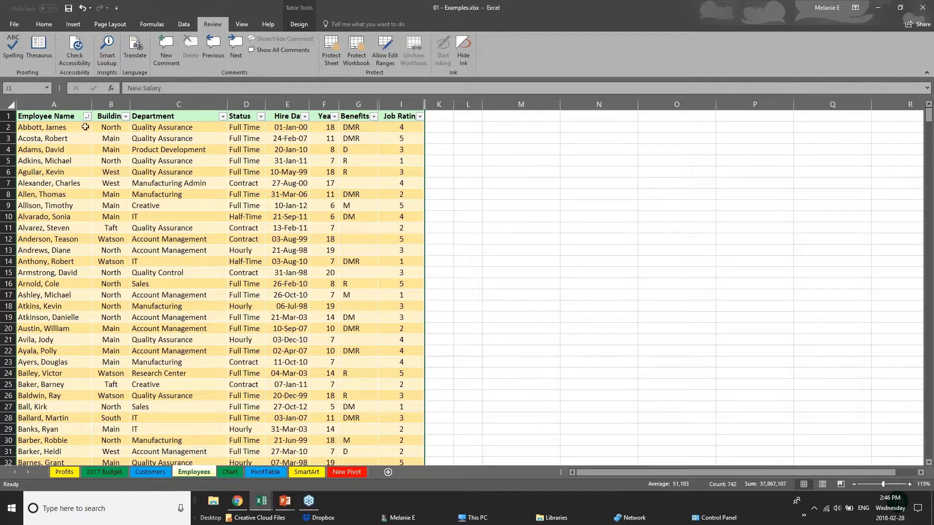
Protect the workbook structure, entering and confirming a workbook password
left_click(362, 49)
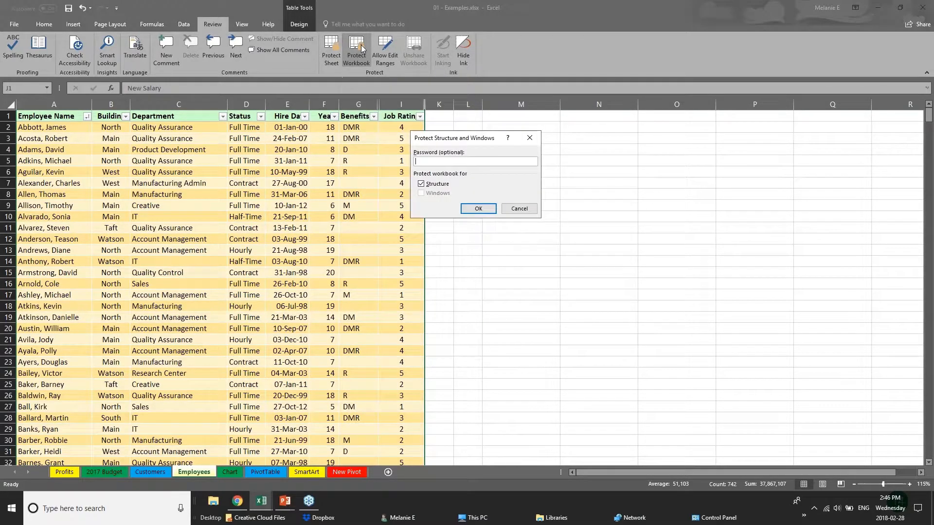
key("Return")
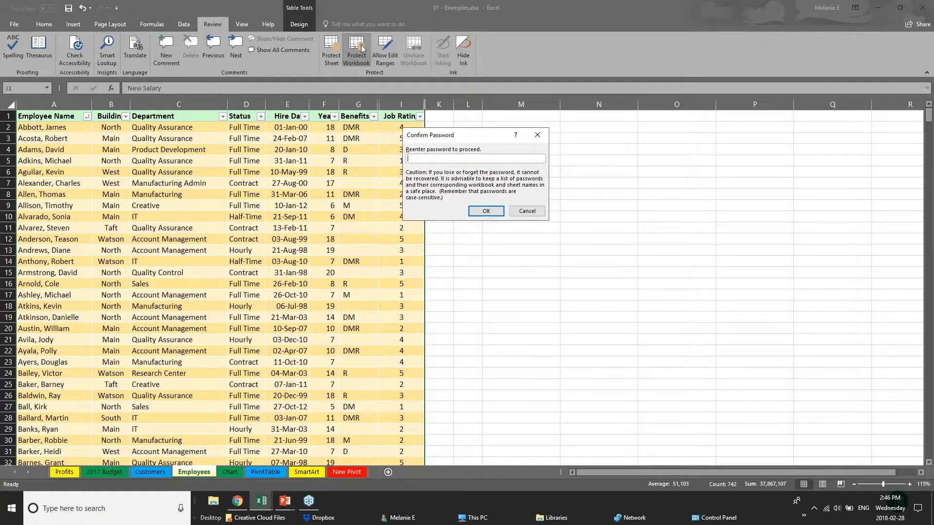
type("•••")
key("Return")
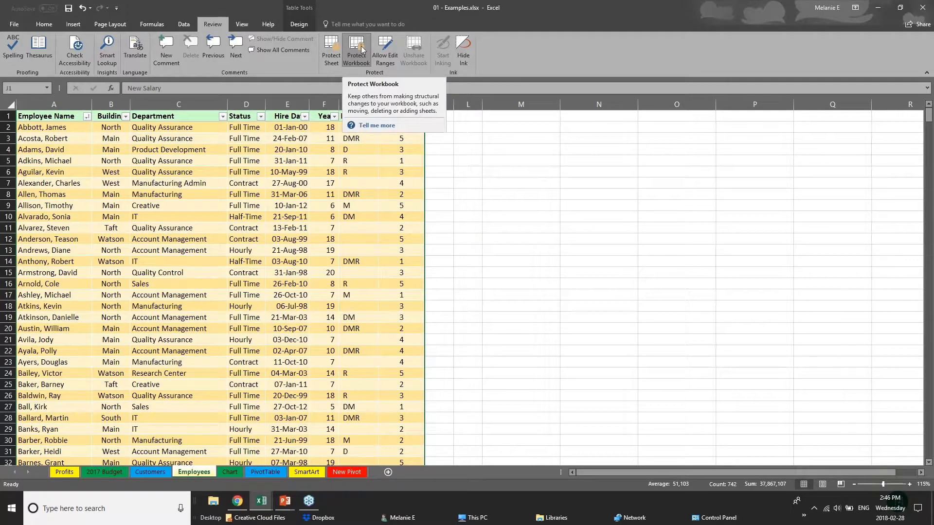
Check cell selection and browsing across the Building, Department, Hire Date and Benefits columns of the protected workbook
left_click(360, 194)
left_click(120, 125)
left_click(116, 172)
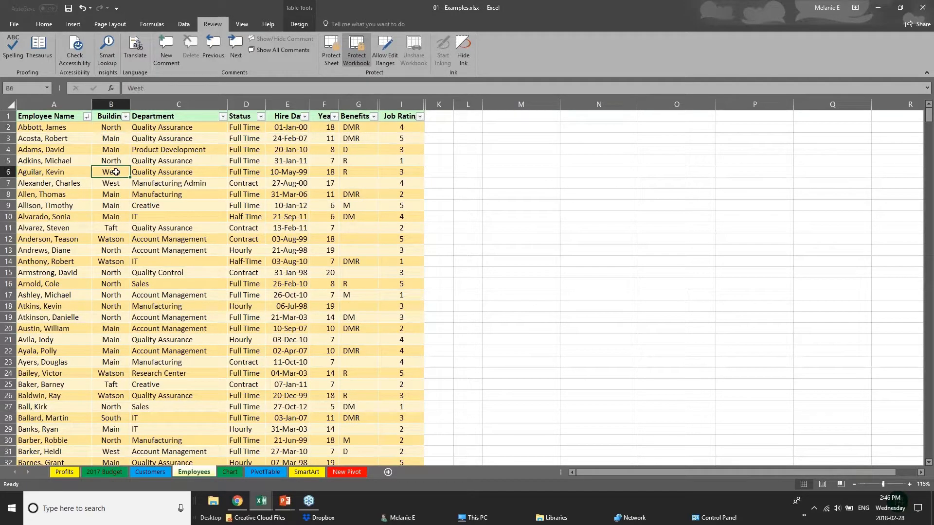
left_click(18, 340)
left_click(141, 259)
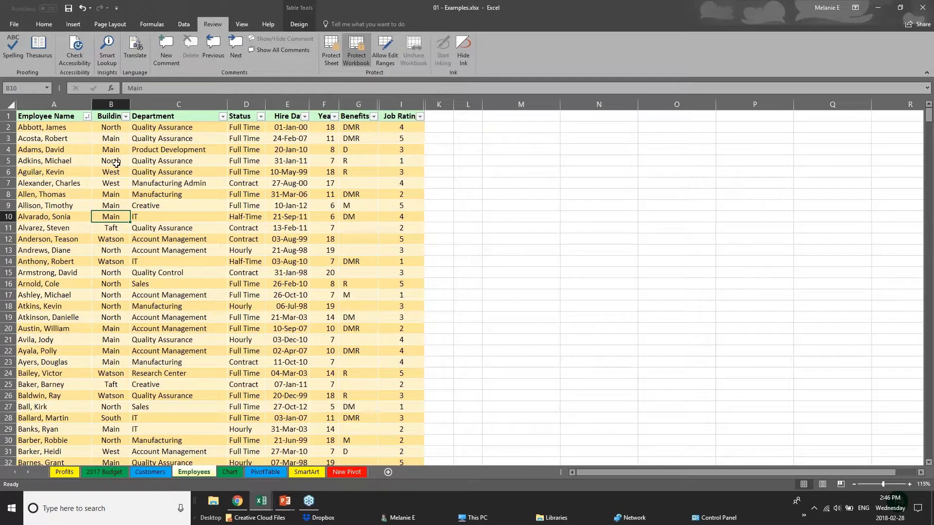
left_click(276, 271)
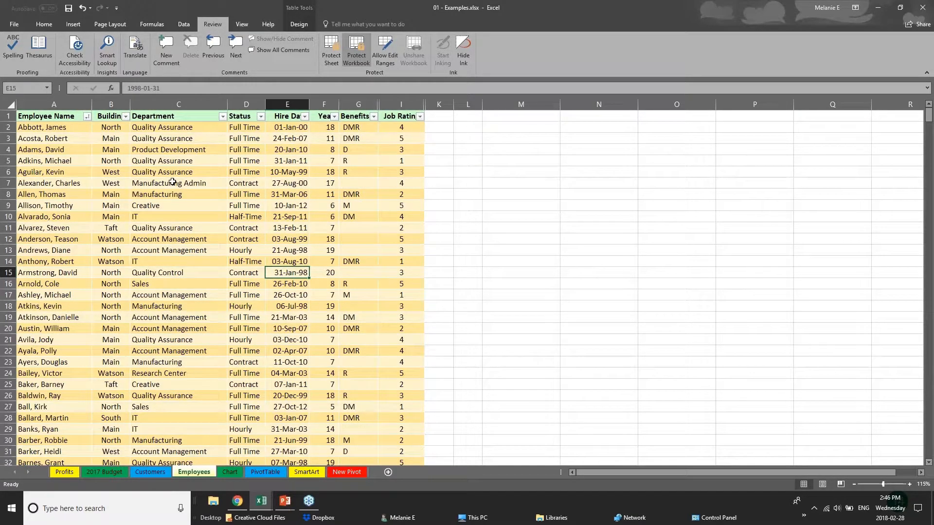
left_click(358, 104)
left_click(171, 172)
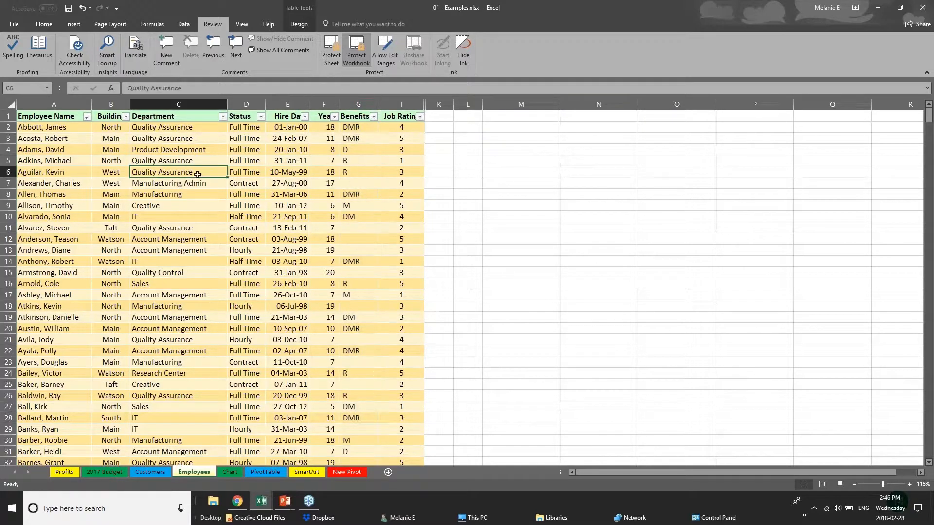
left_click(146, 239)
scroll(146, 239, "down", 1)
scroll(160, 257, "down", 11)
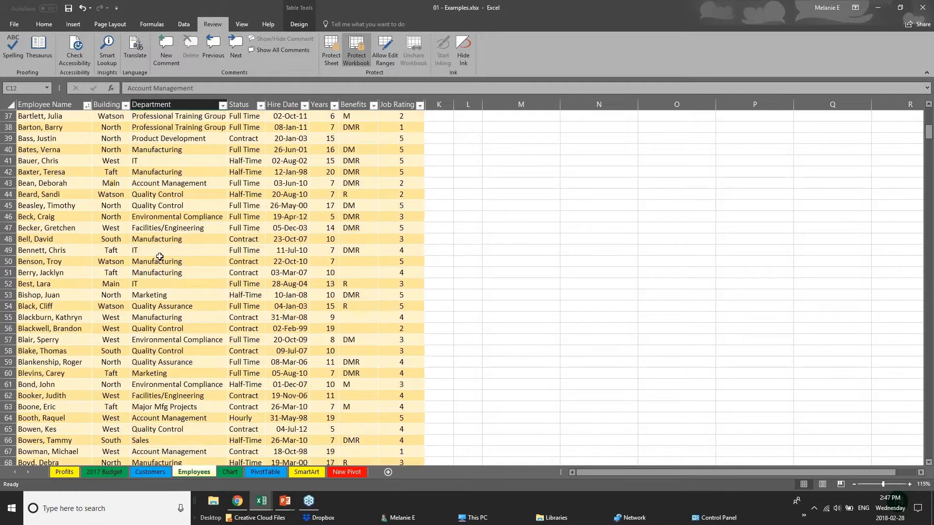
scroll(161, 257, "up", 12)
Check the column selection, hide and unhide options on the Department, Status, Hire Date, Years and Benefits columns of the Employees sheet
right_click(178, 100)
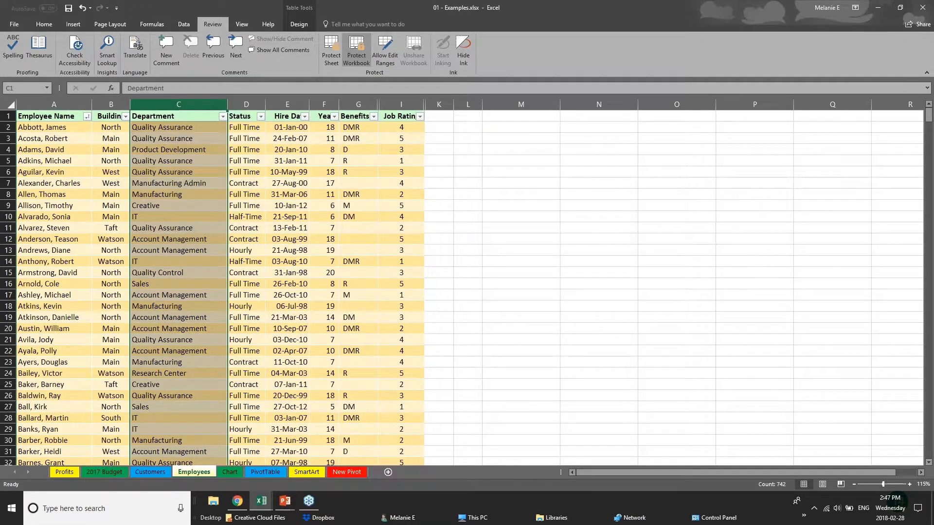
right_click(245, 104)
left_click(331, 110)
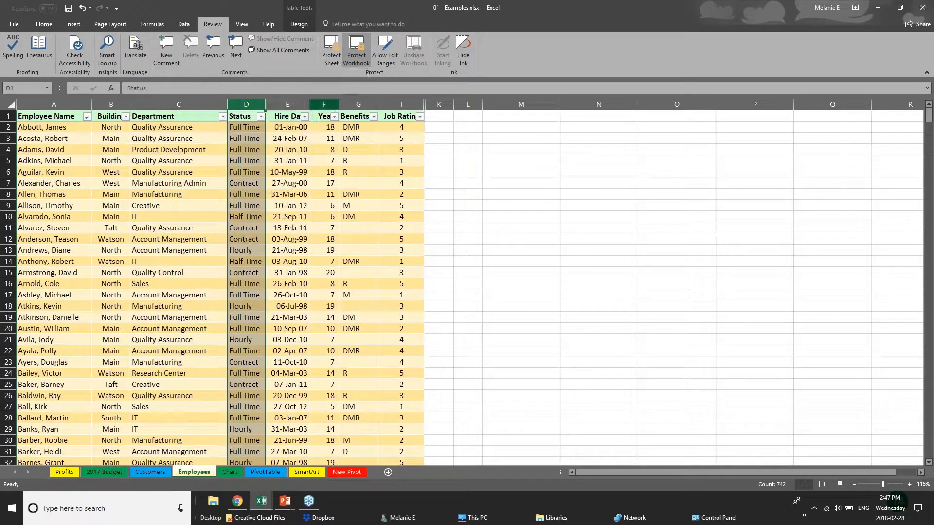
right_click(331, 106)
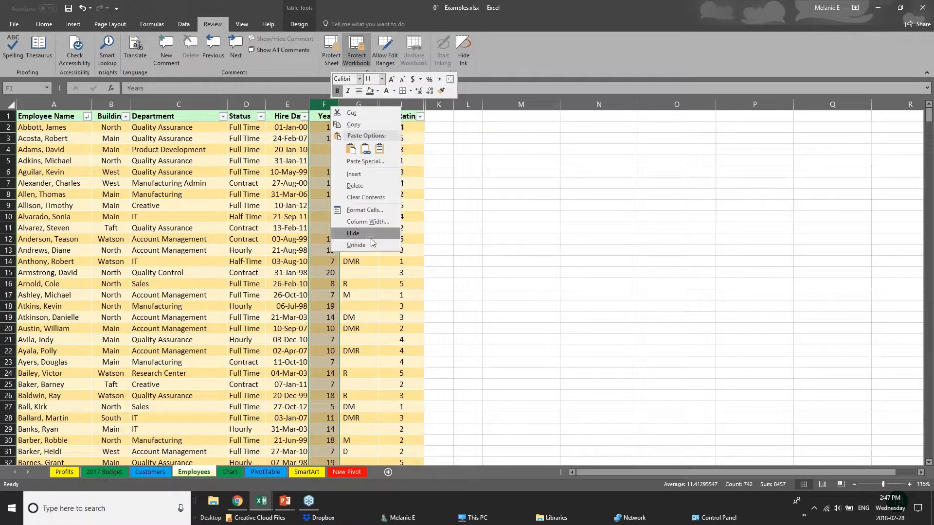
left_click(378, 248)
right_click(368, 105)
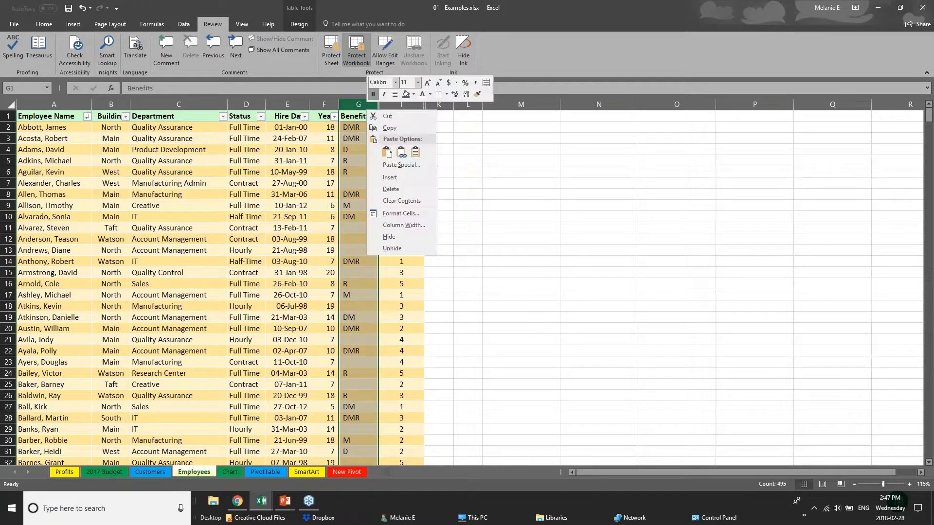
left_click(448, 253)
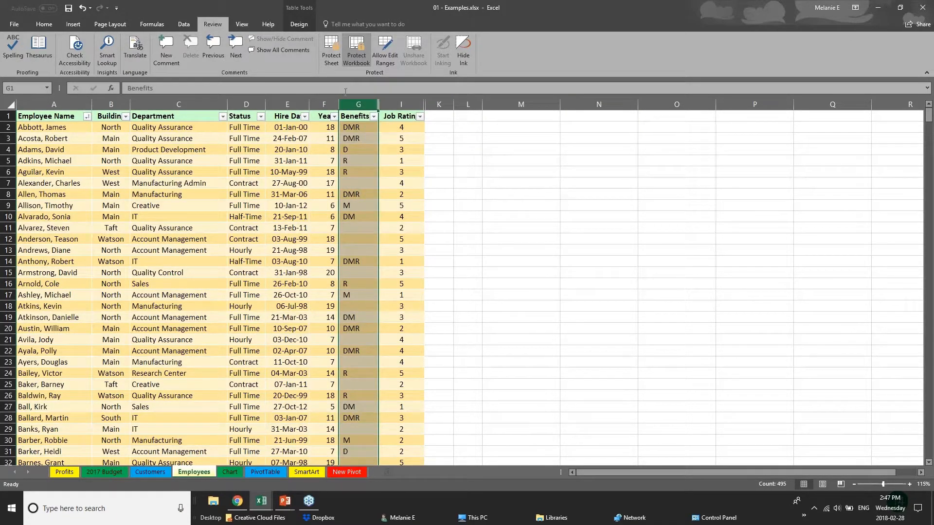
right_click(358, 104)
left_click(360, 243)
left_click(178, 104)
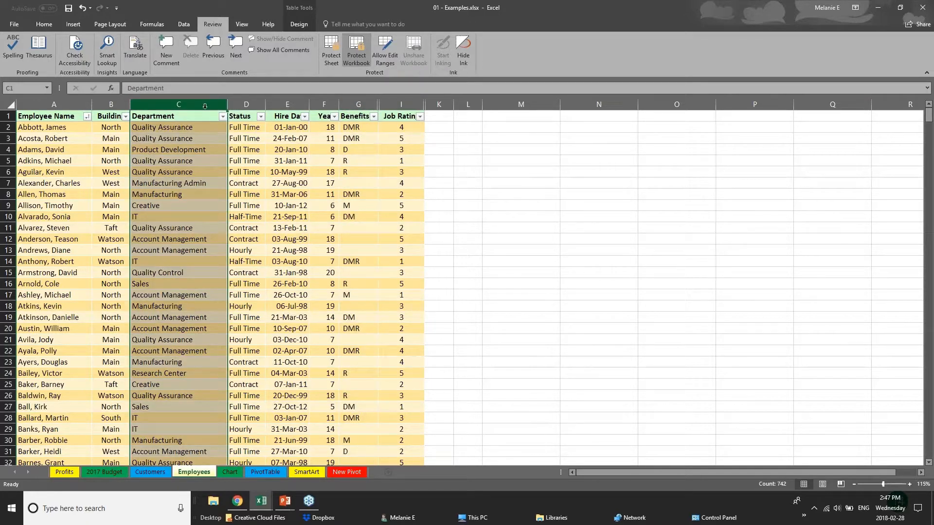
left_click(246, 104)
left_click(288, 105)
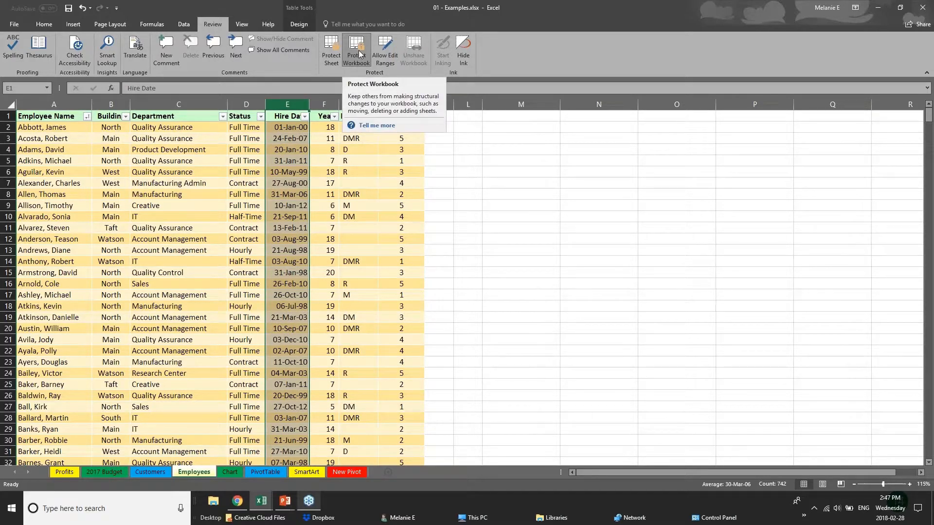
Browse the 2017 Budget, Customers, Chart and PivotTable sheets and check the sheet commands available for Employees under workbook protection
left_click(105, 474)
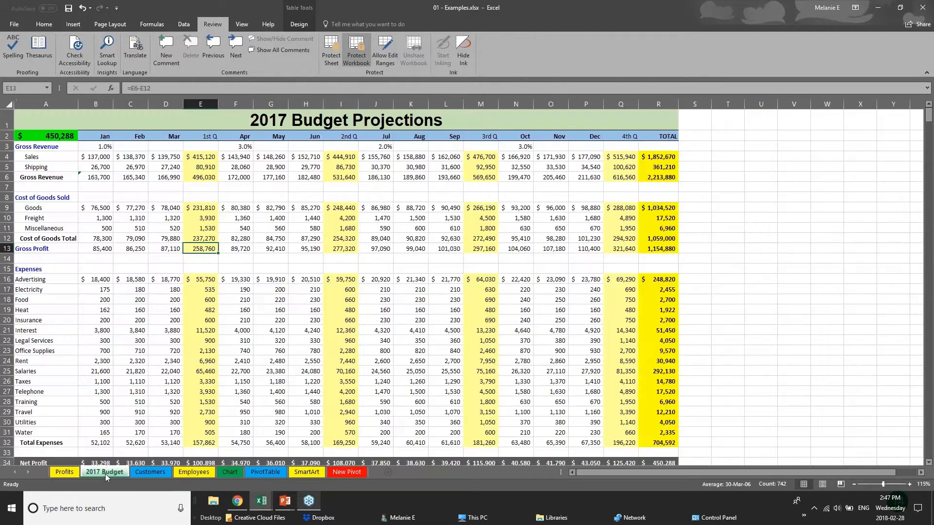
left_click(150, 472)
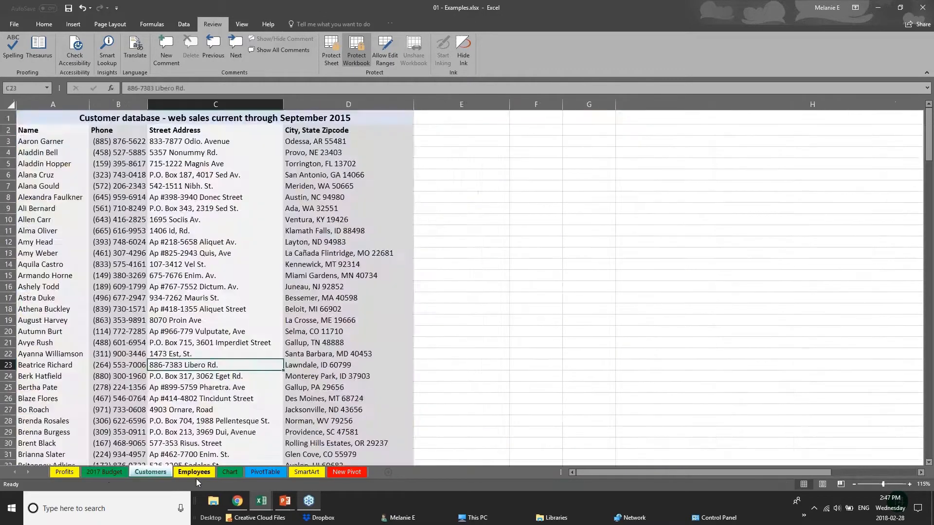
left_click(194, 472)
left_click(226, 472)
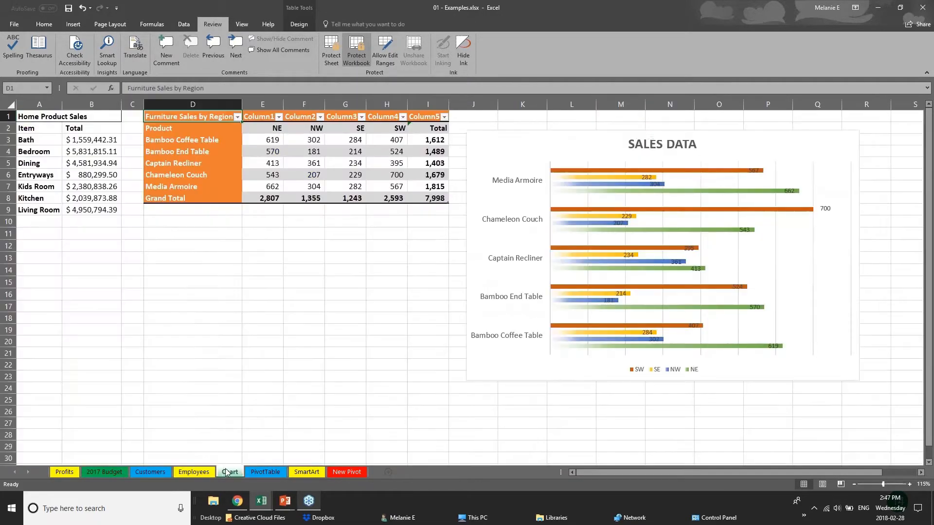
left_click(262, 473)
left_click(145, 472)
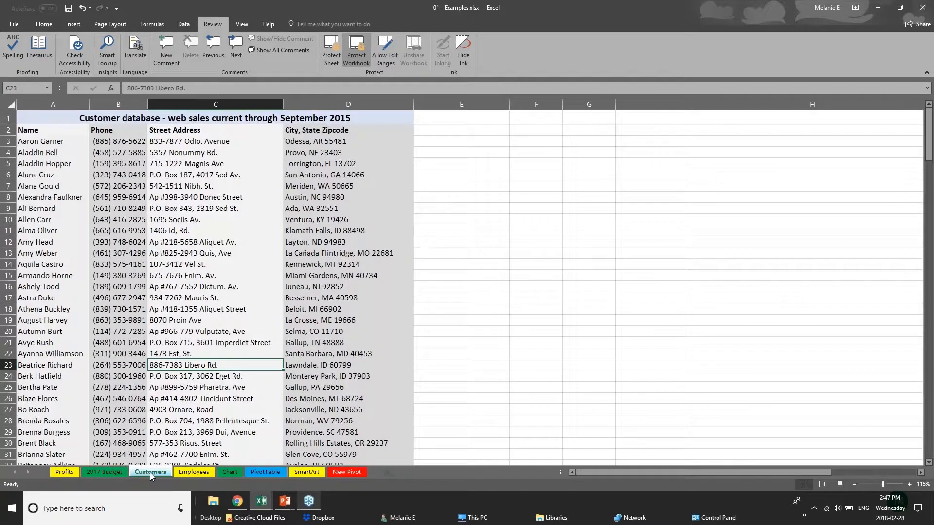
left_click(177, 472)
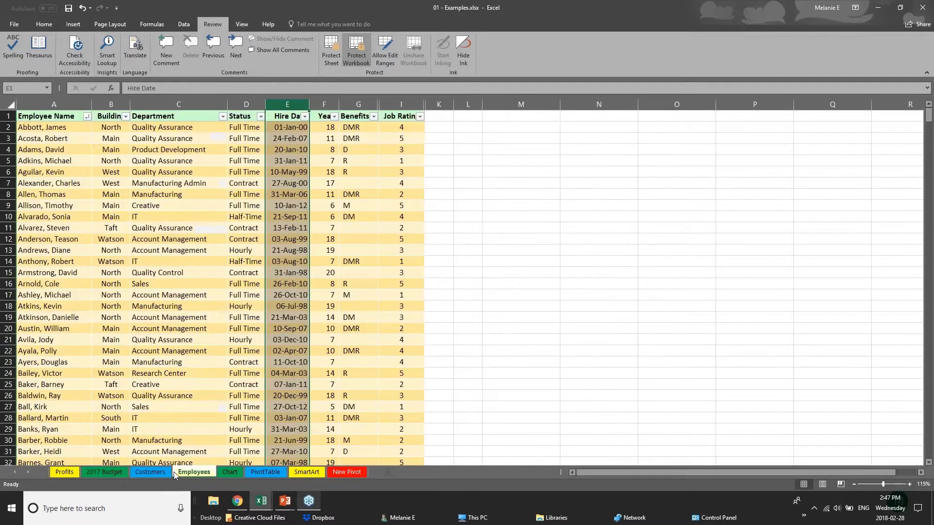
right_click(199, 474)
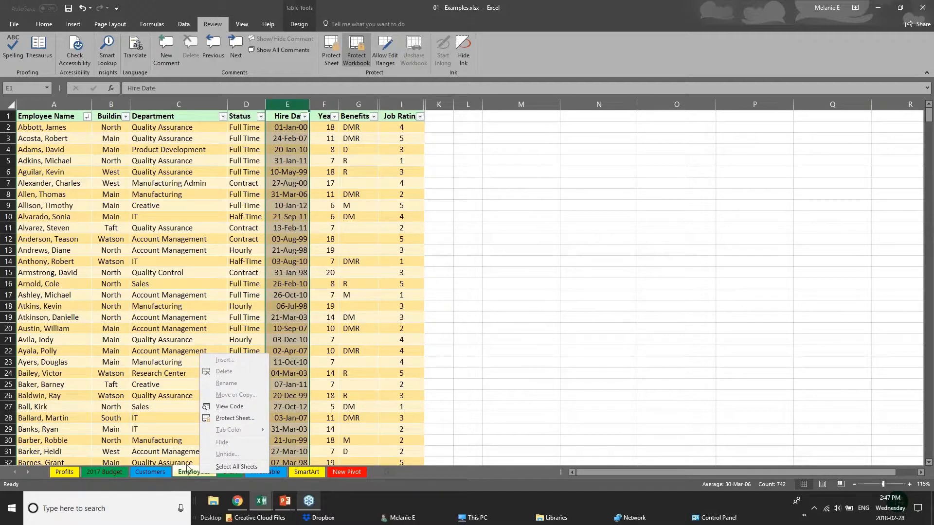
Unprotect the workbook structure with its password and hide the Employees sheet
left_click(356, 49)
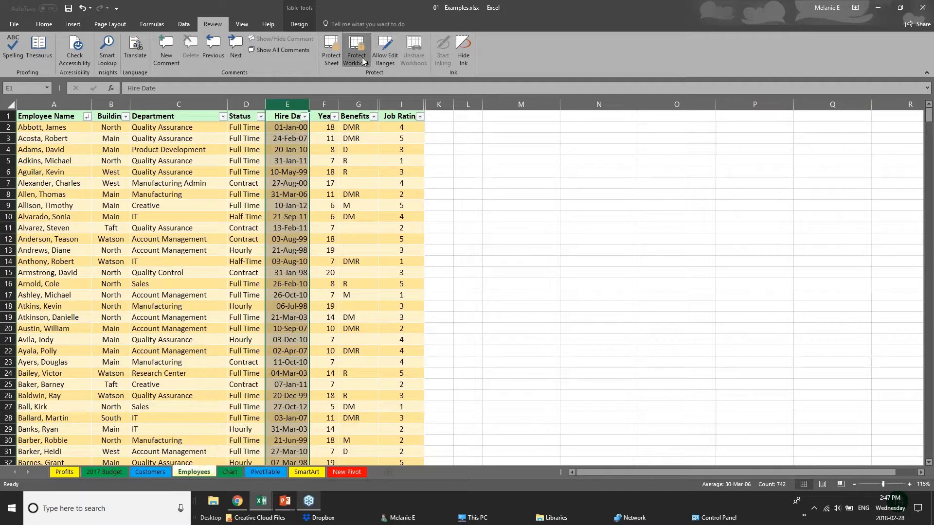
type("p••")
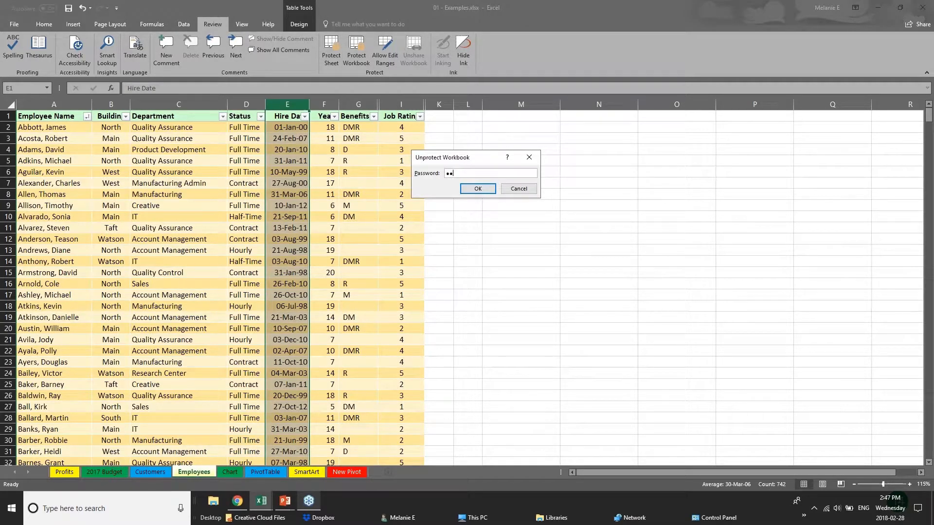
key("Return")
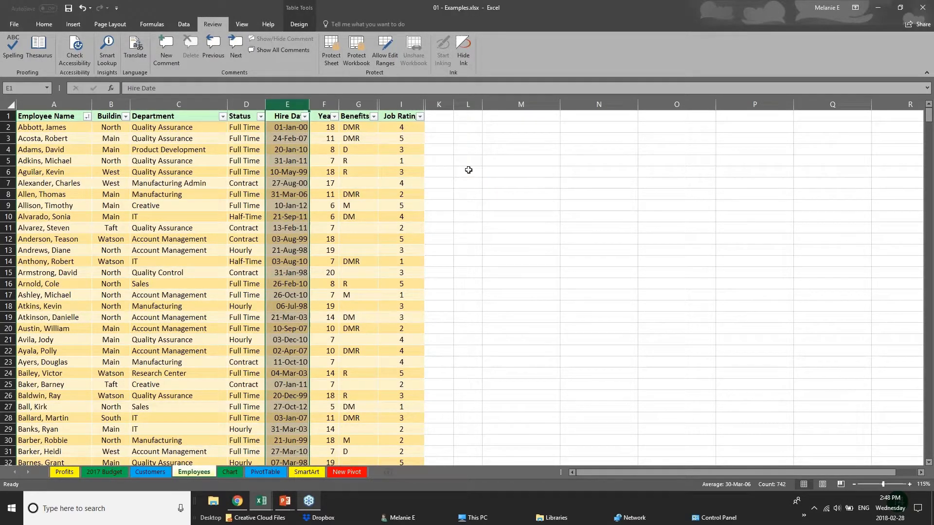
right_click(204, 475)
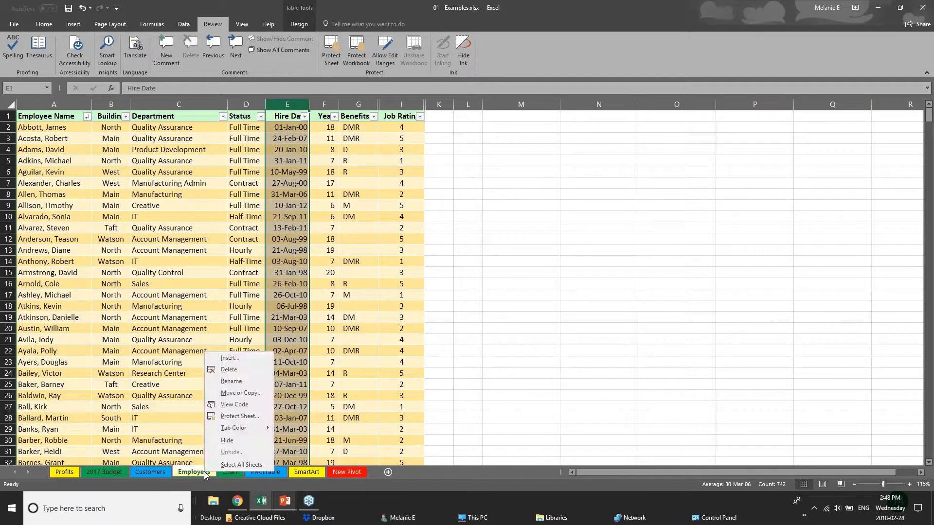
left_click(225, 441)
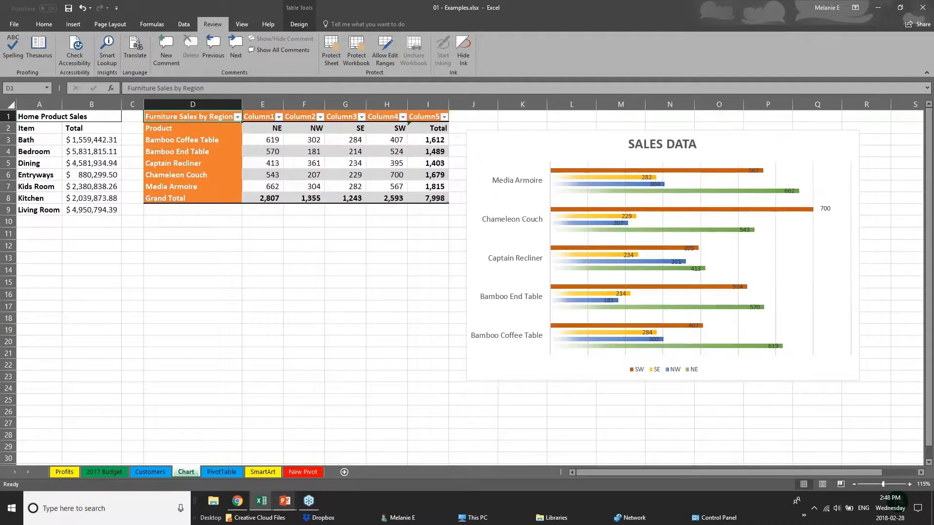
Protect the workbook structure again, entering and confirming the workbook password
left_click(361, 59)
type("••")
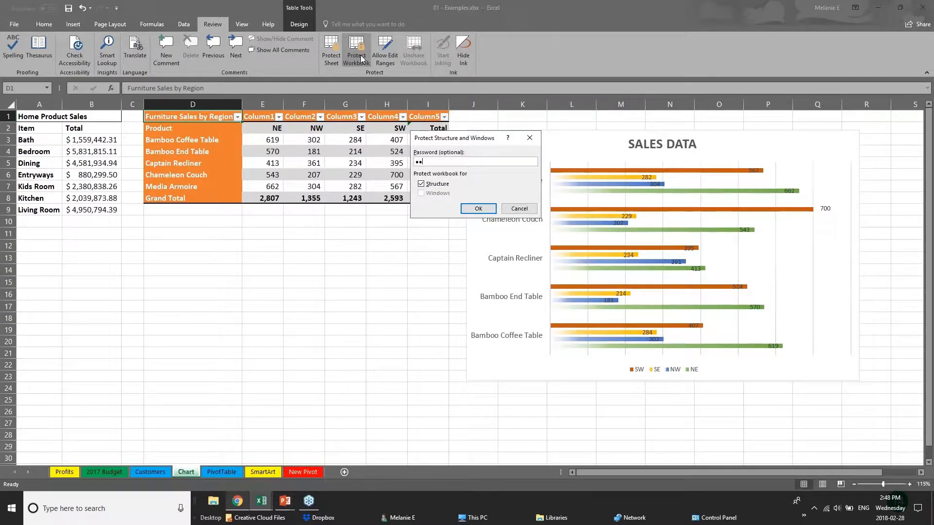
key("Return")
type("••")
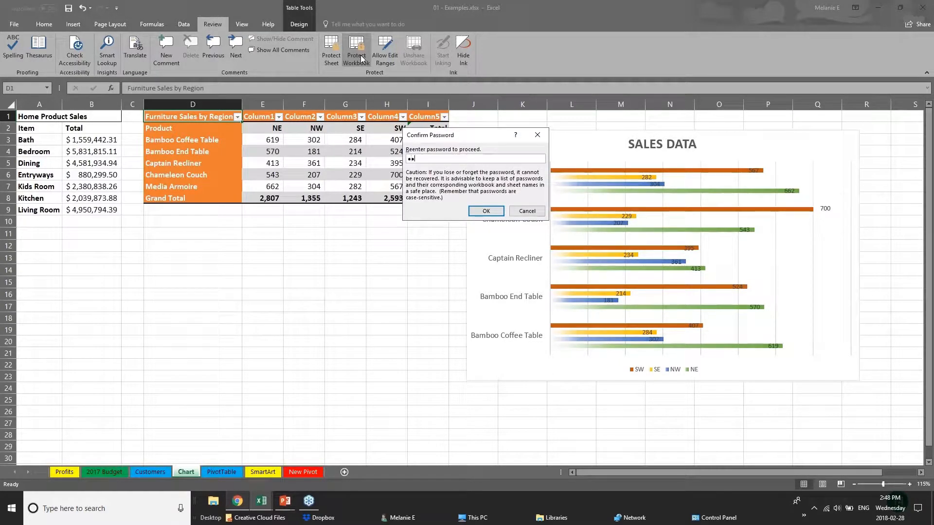
key("Return")
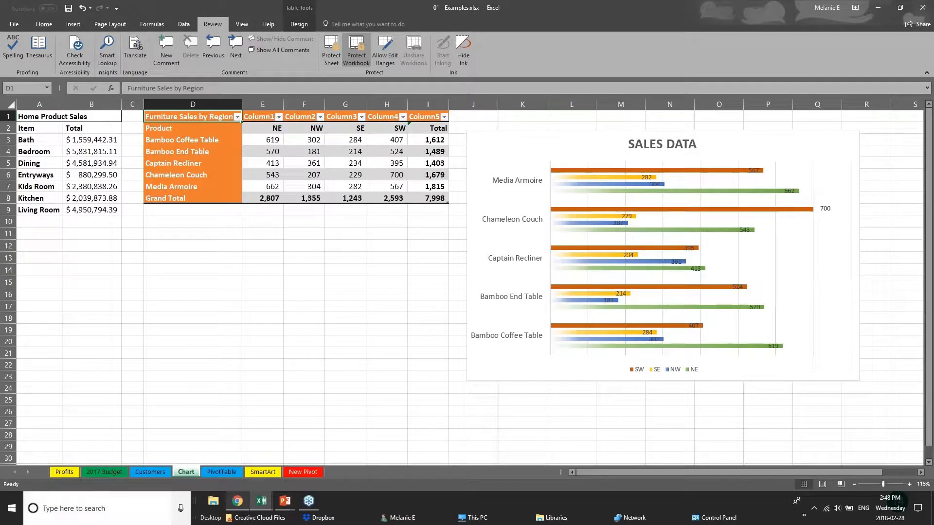
Check the sheet commands available for the PivotTable sheet and browse the Customers and Chart sheets for access to the hidden sheet
left_click(150, 472)
left_click(222, 472)
right_click(223, 473)
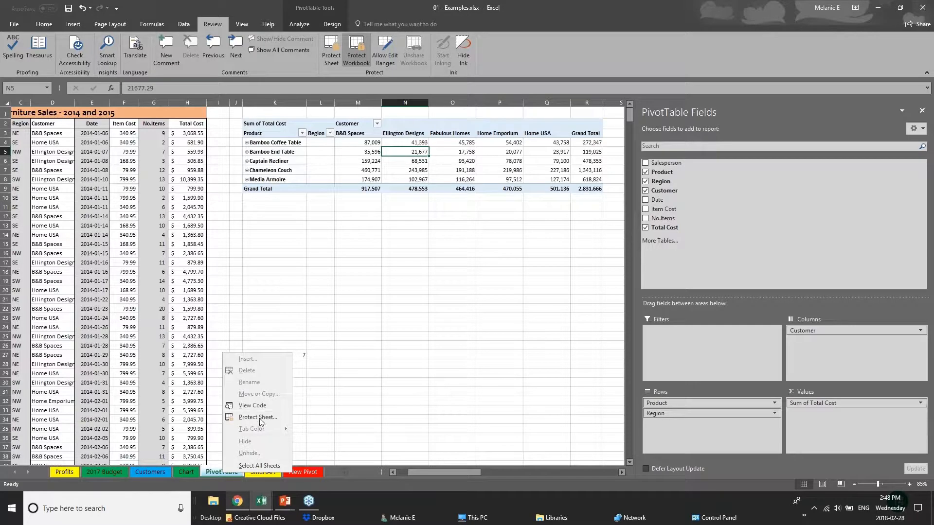
key("Escape")
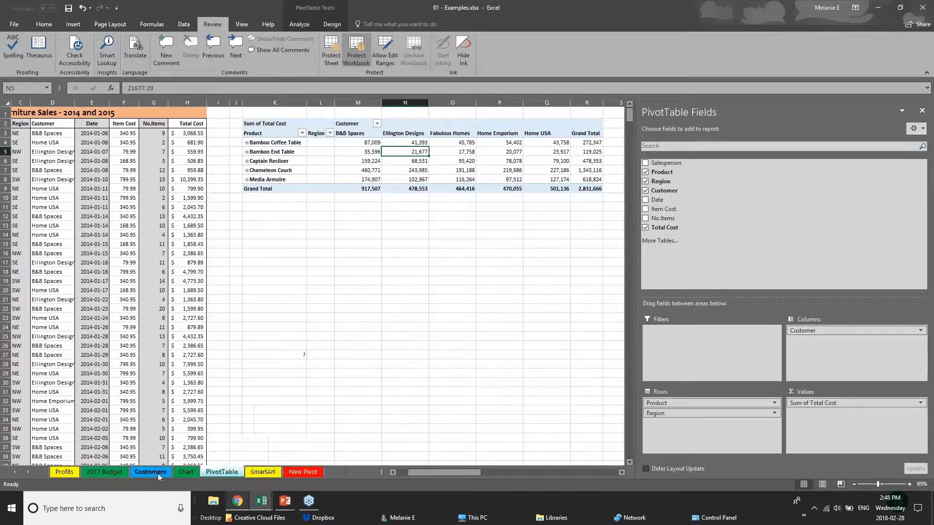
left_click(124, 472)
left_click(161, 472)
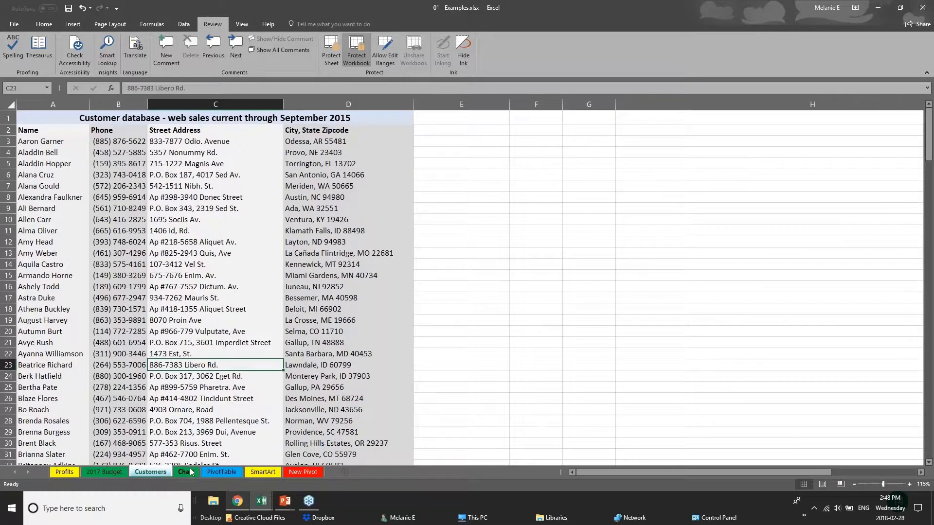
left_click(188, 472)
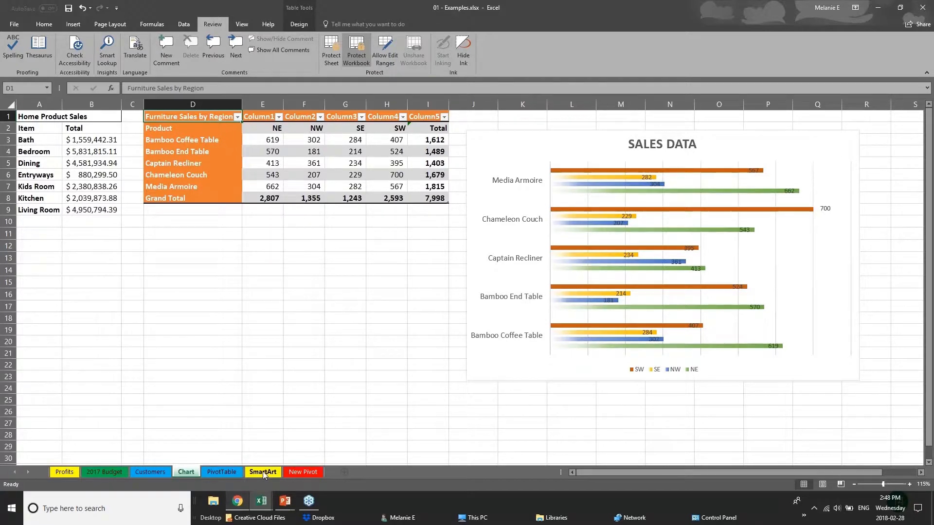
Remove the structure protection from the workbook by entering the workbook password
left_click(355, 45)
key("Return")
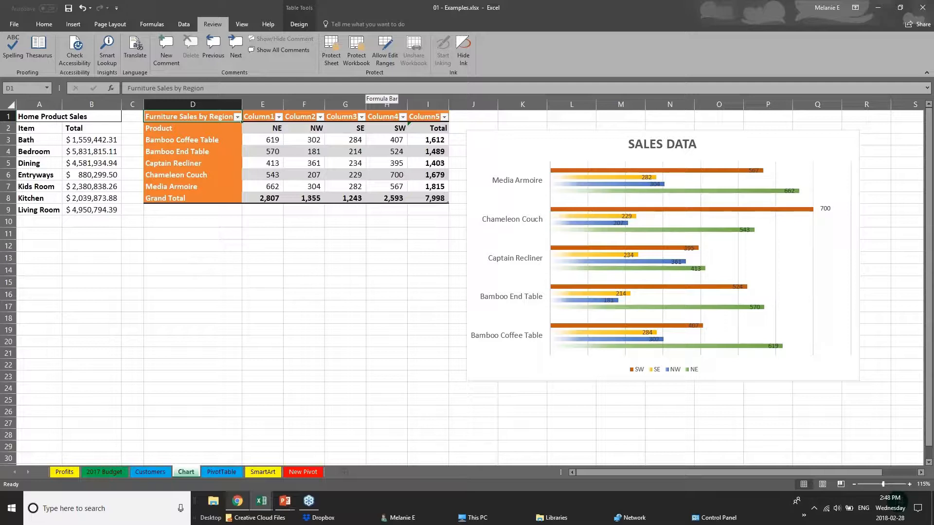
Start sharing the workbook by uploading a copy to the personal OneDrive
left_click(286, 501)
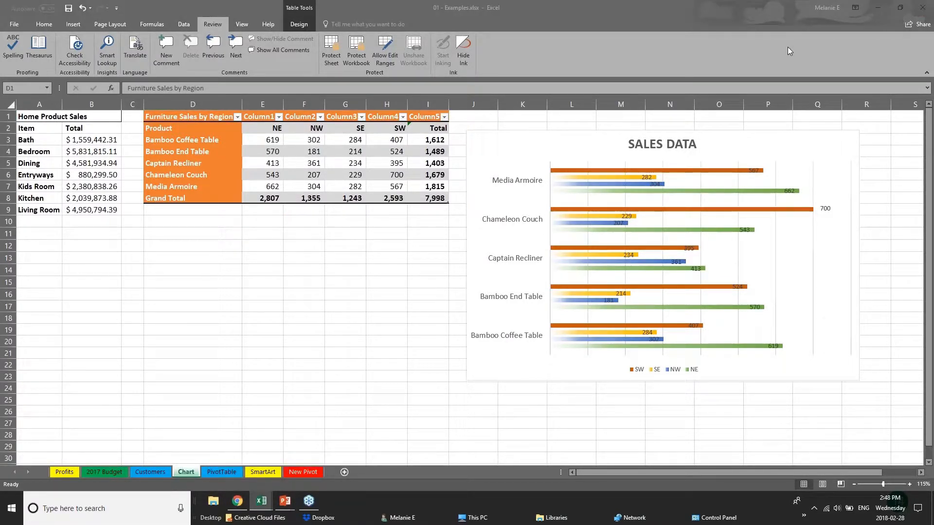
left_click(912, 27)
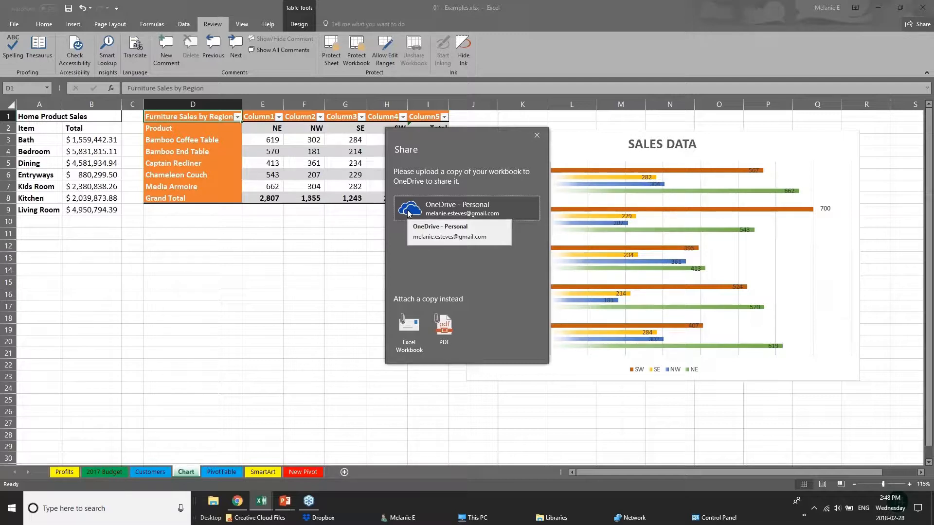
left_click(408, 214)
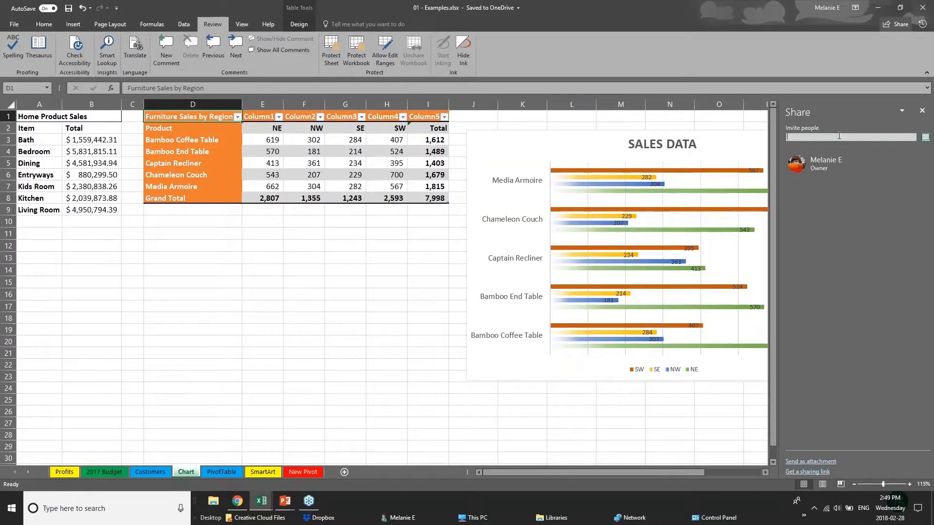
Enter a contact's e-mail as a sharing invitee and review the Can edit and Can view permissions, leaving the invitation unsent
left_click(839, 136)
type("cheryl")
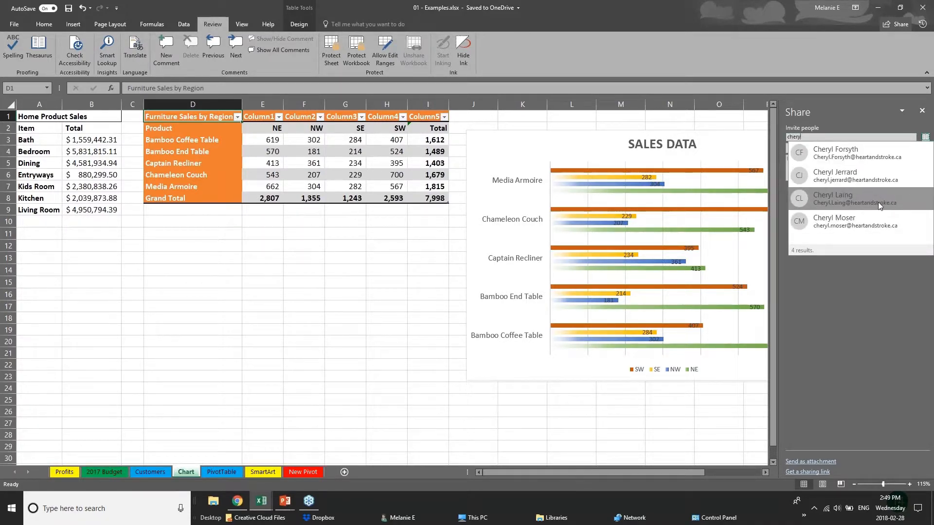
left_click(880, 205)
left_click(817, 149)
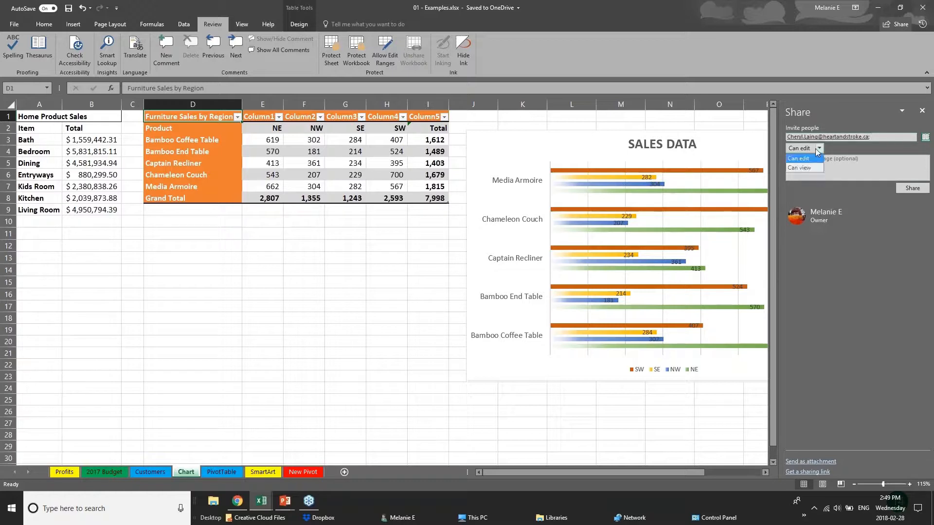
left_click(800, 168)
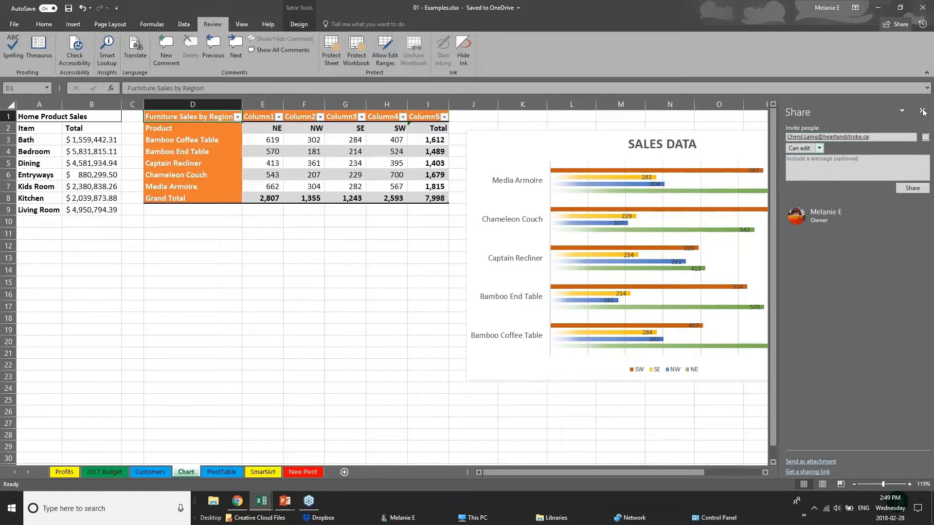
left_click(922, 111)
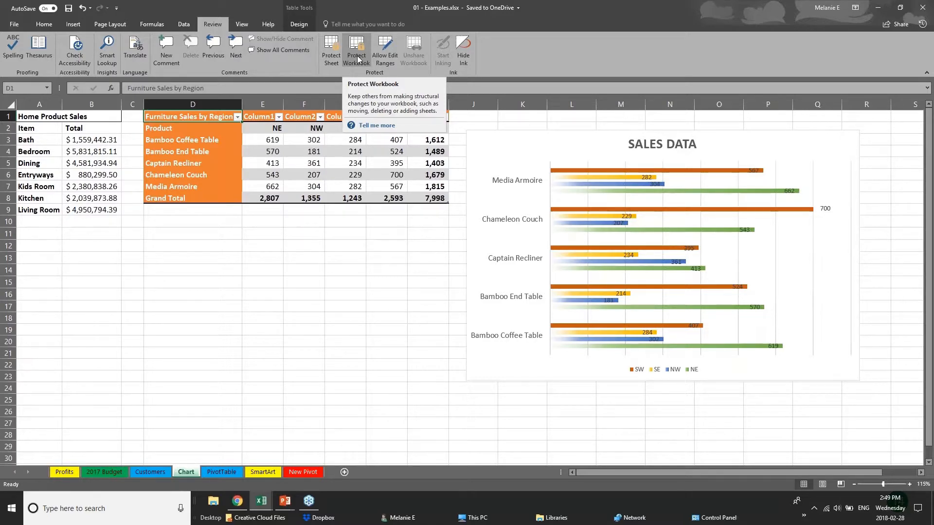
Switch to the PowerPoint slideshow and advance from the Excel 2016 Features slide to the Quick Analysis Tool slide
left_click(285, 501)
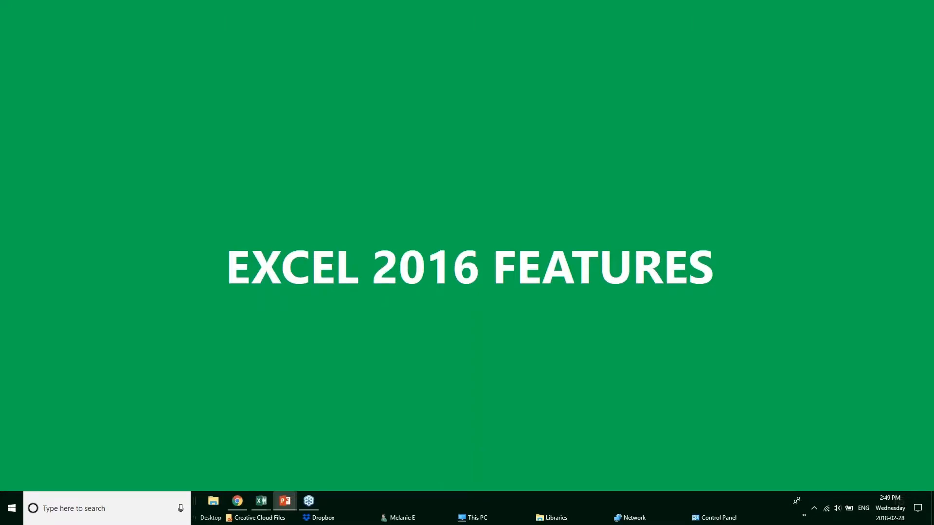
key("Right")
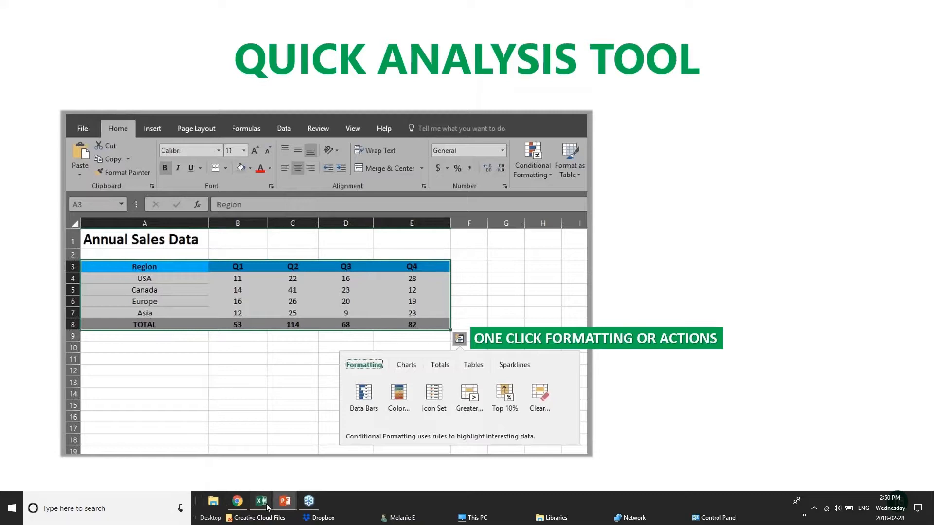
Switch from the slideshow to the Webinar Sample Workbook in Excel and select an empty cell beside the chart
mouse_move(267, 507)
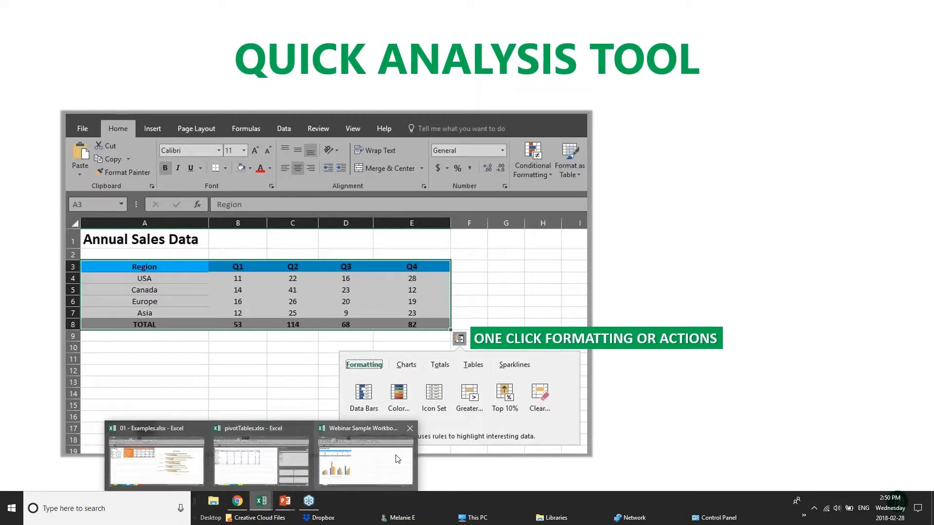
left_click(366, 455)
left_click(345, 216)
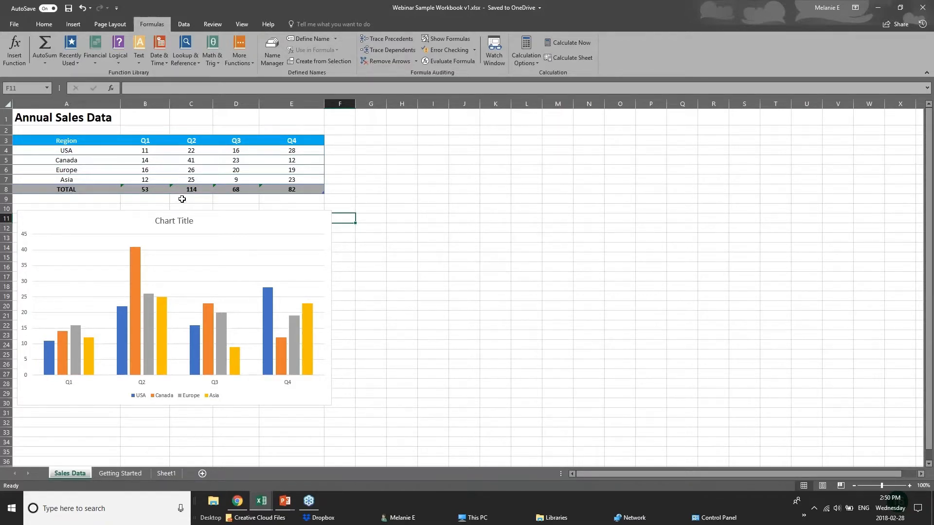
Apply a color scale and data bars to the Annual Sales Data table through the Quick Analysis tool
left_click_drag(73, 142, 310, 188)
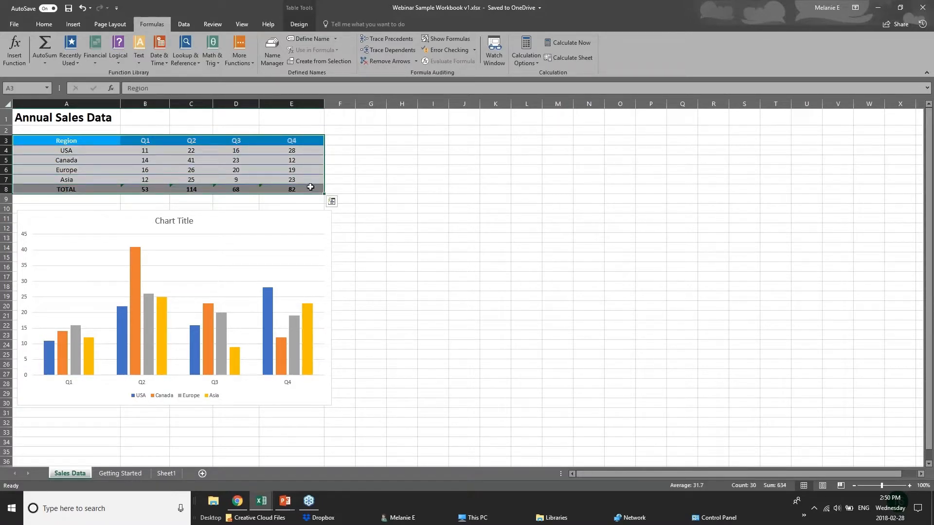
left_click(332, 201)
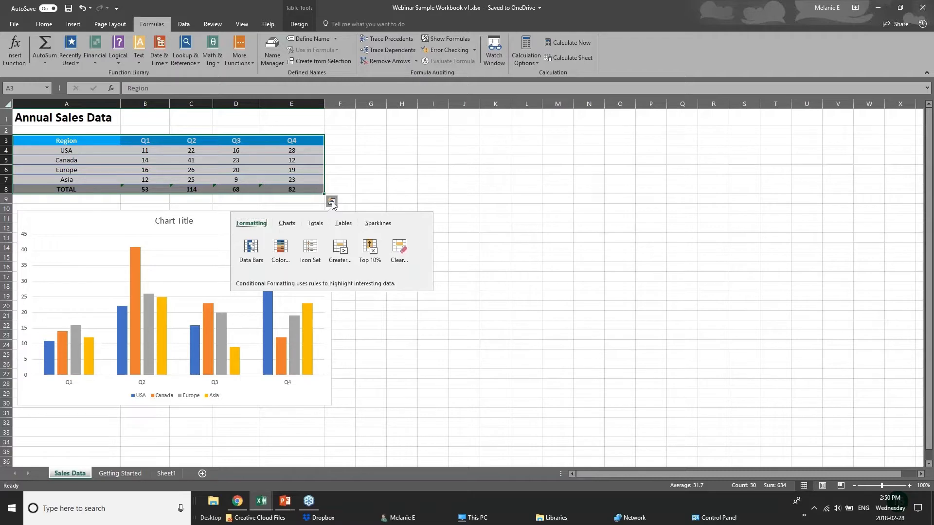
left_click(312, 224)
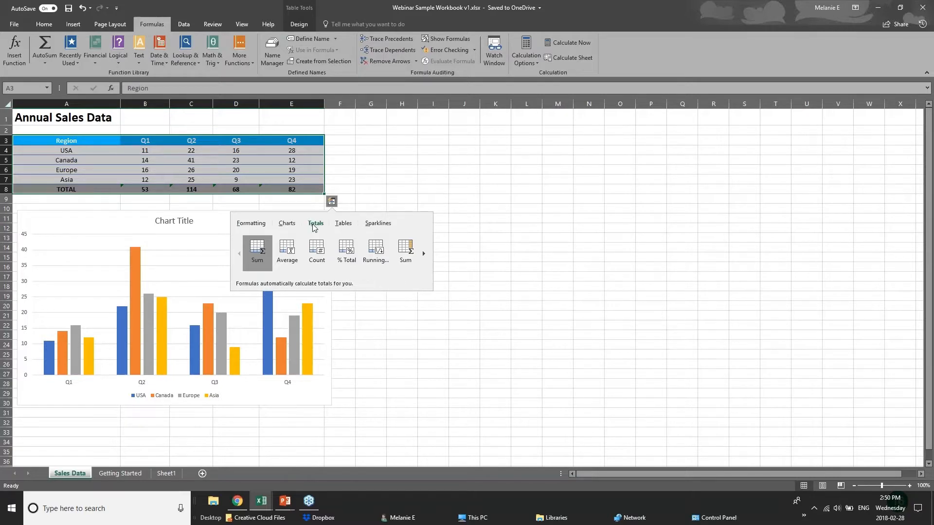
left_click(240, 222)
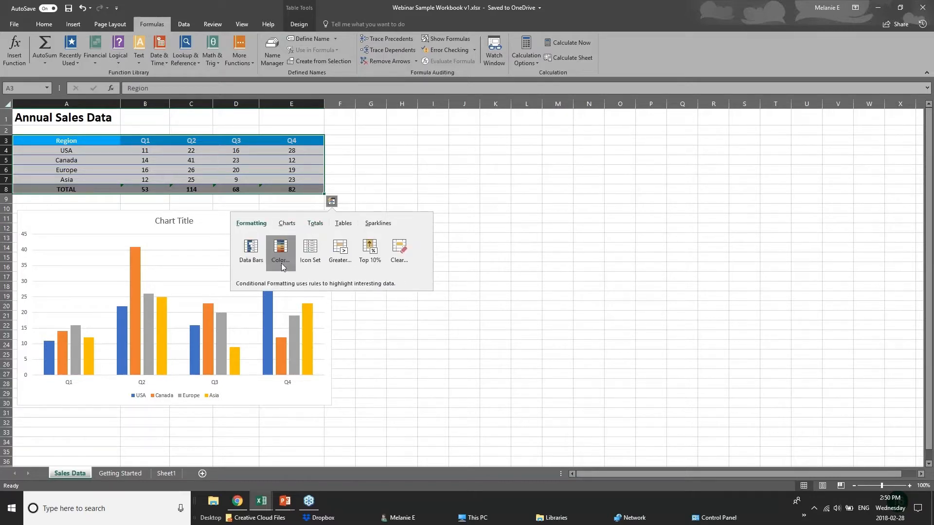
left_click(281, 266)
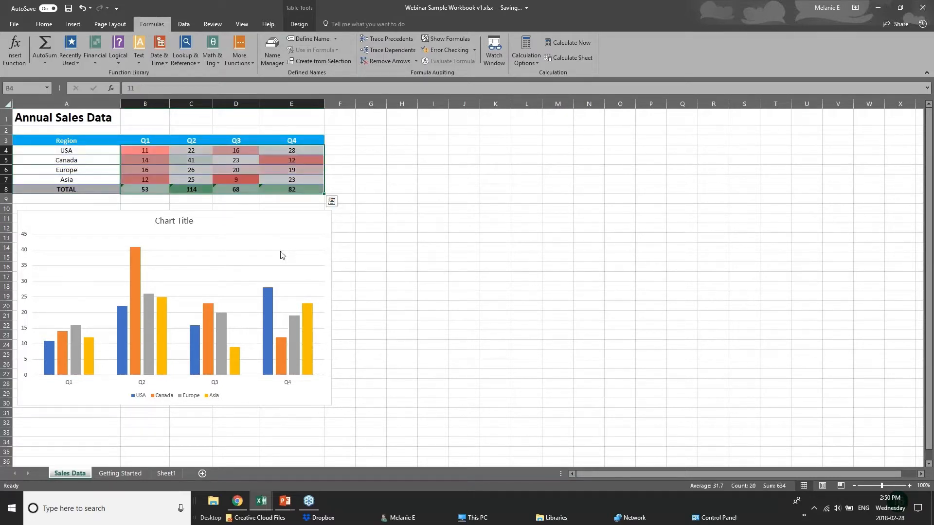
left_click(331, 202)
left_click(248, 253)
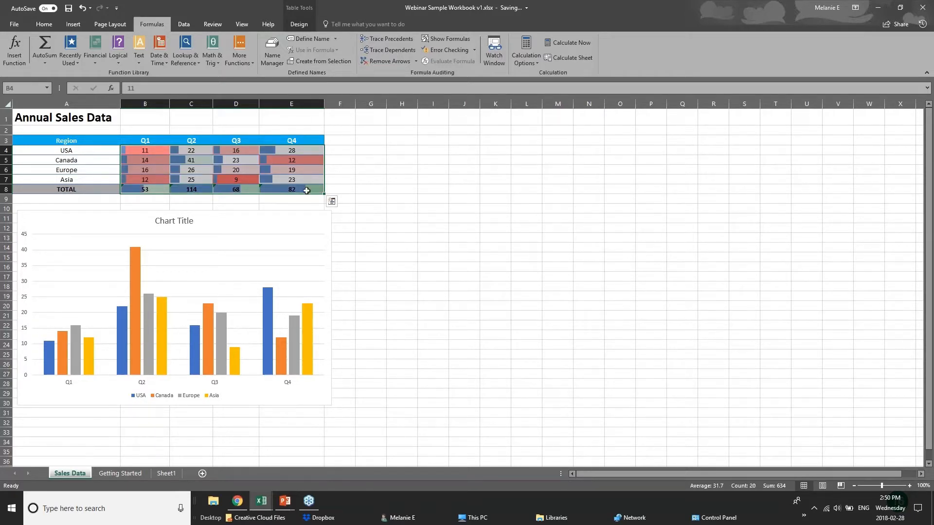
Add a Greater Than rule with Light Red Fill with Dark Red Text to the quarterly figures through Quick Analysis
left_click(331, 201)
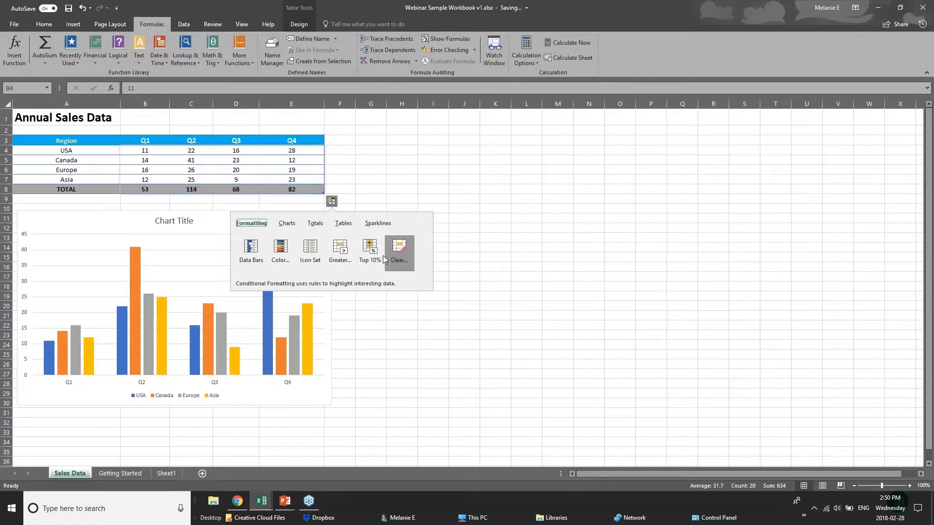
left_click(341, 250)
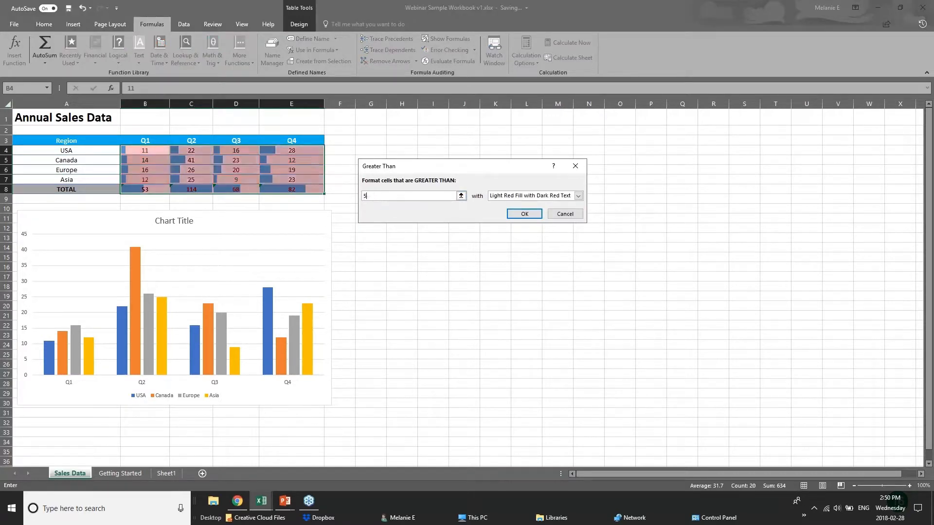
key("Return")
left_click(295, 215)
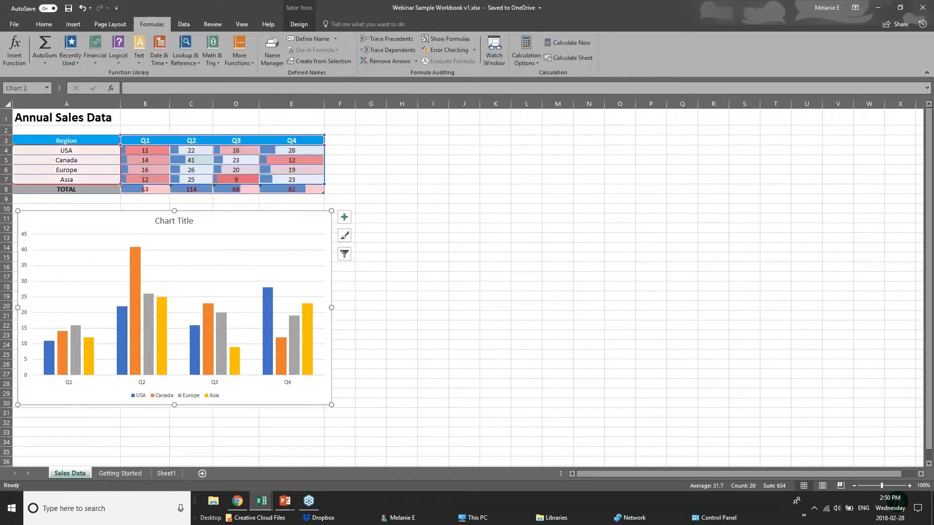
left_click(268, 190)
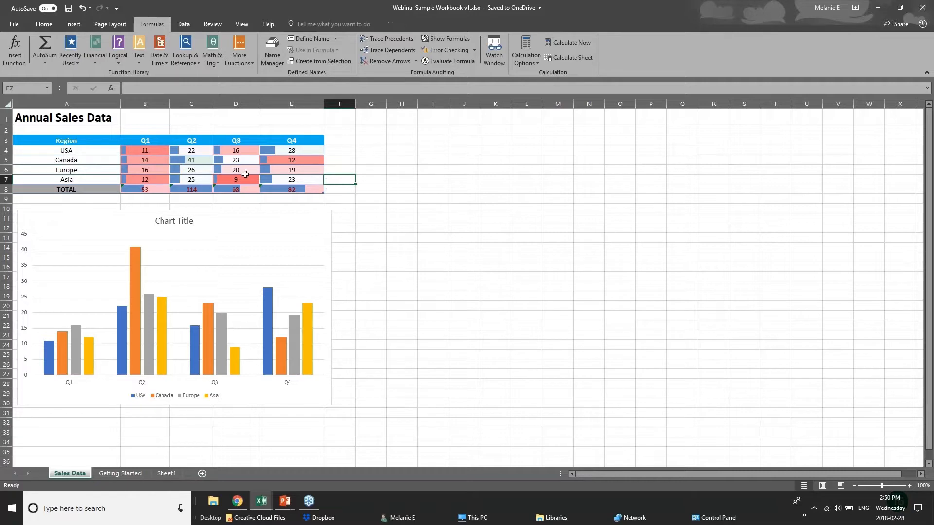
Review the Quick Analysis chart suggestions for the Annual Sales Data table without inserting one, ending with the table deselected
left_click_drag(49, 140, 297, 190)
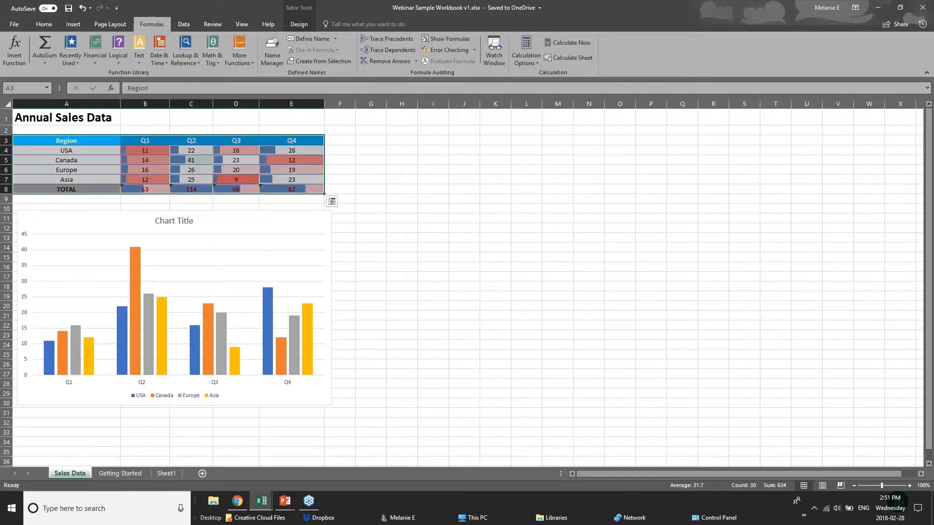
left_click(331, 201)
left_click(287, 224)
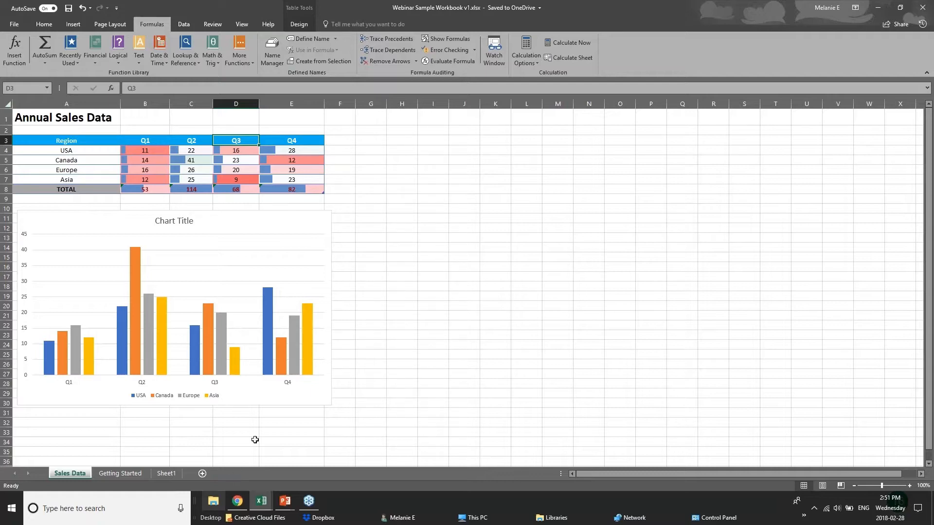
left_click_drag(70, 142, 249, 190)
left_click(339, 190)
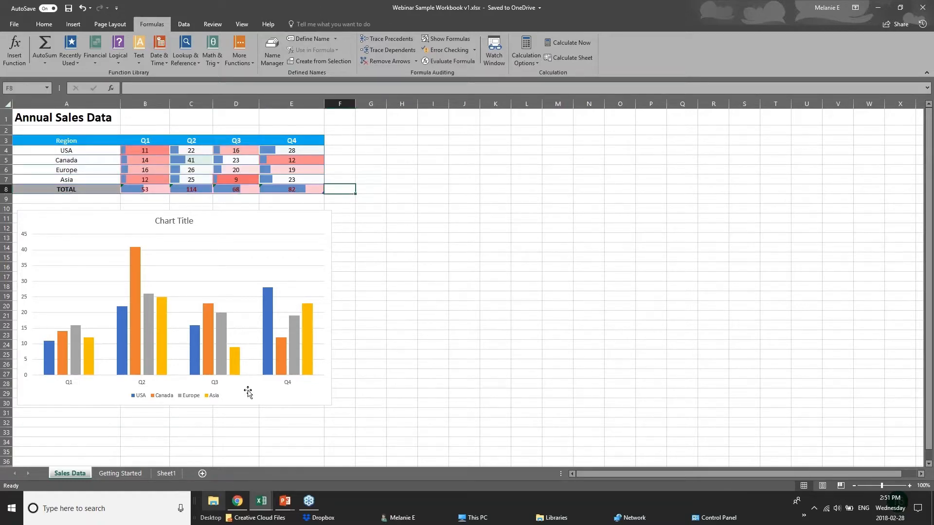
Show the New Charts slide in the PowerPoint slideshow, then switch to the Chart sheet of the 01 - Examples workbook in Excel
mouse_move(285, 501)
left_click(338, 453)
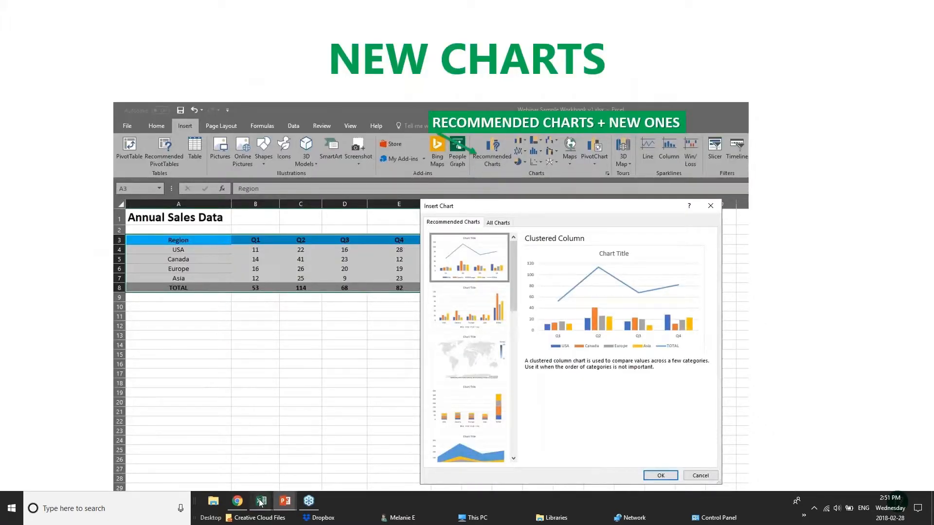
mouse_move(261, 501)
left_click(285, 465)
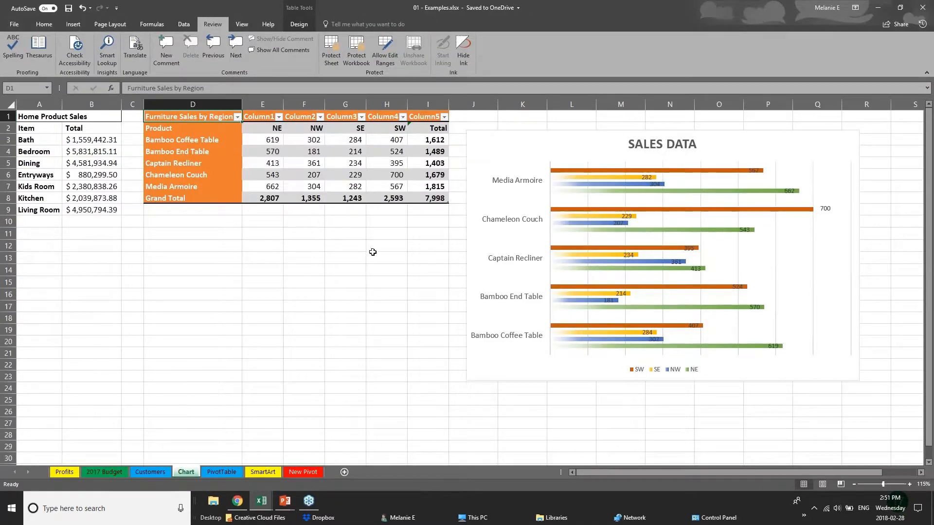
left_click_drag(386, 257, 386, 246)
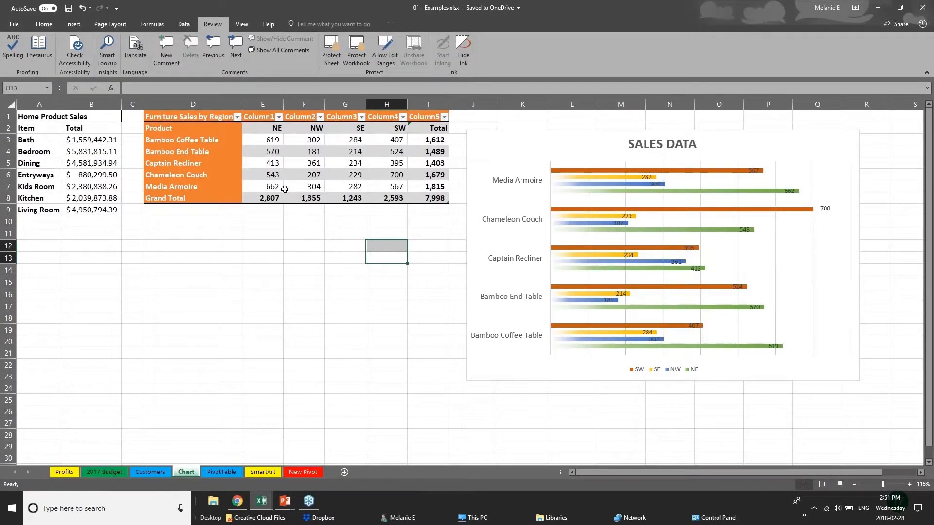
Insert a Treemap chart from the furniture sales figures in E3:I8
left_click(73, 24)
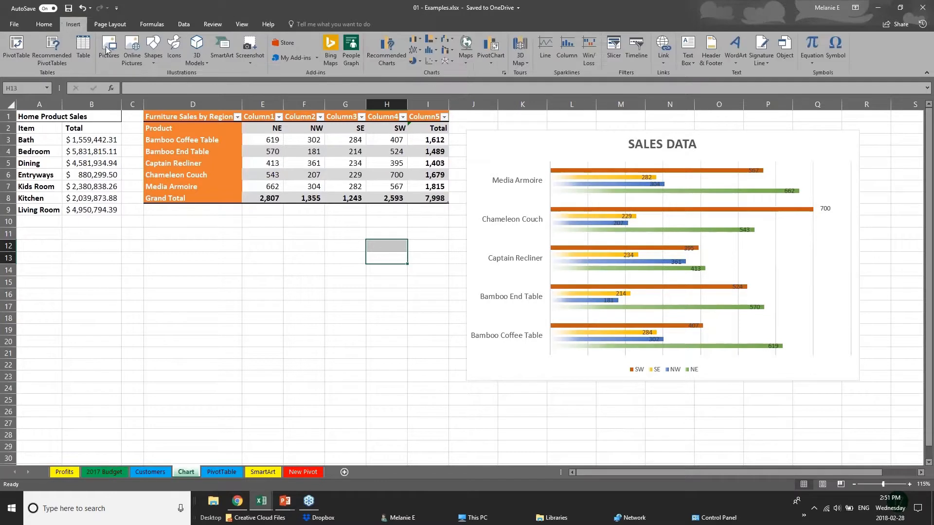
left_click(73, 153)
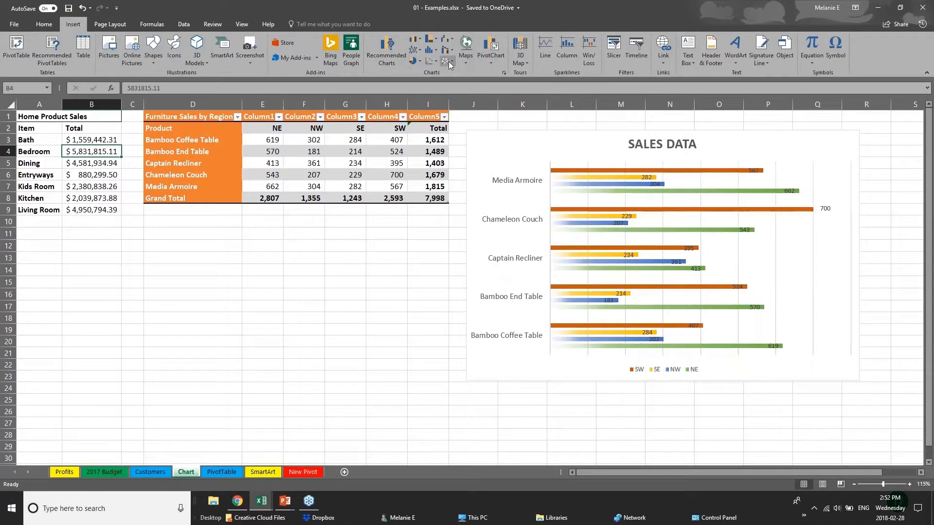
left_click(435, 39)
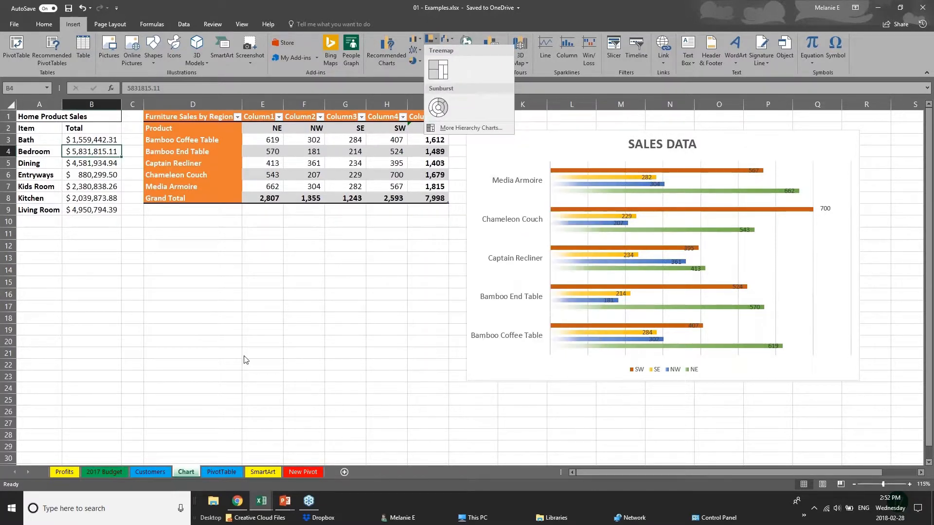
left_click(207, 116)
left_click_drag(207, 117, 360, 159)
left_click(268, 195)
left_click_drag(265, 140, 434, 197)
left_click(432, 41)
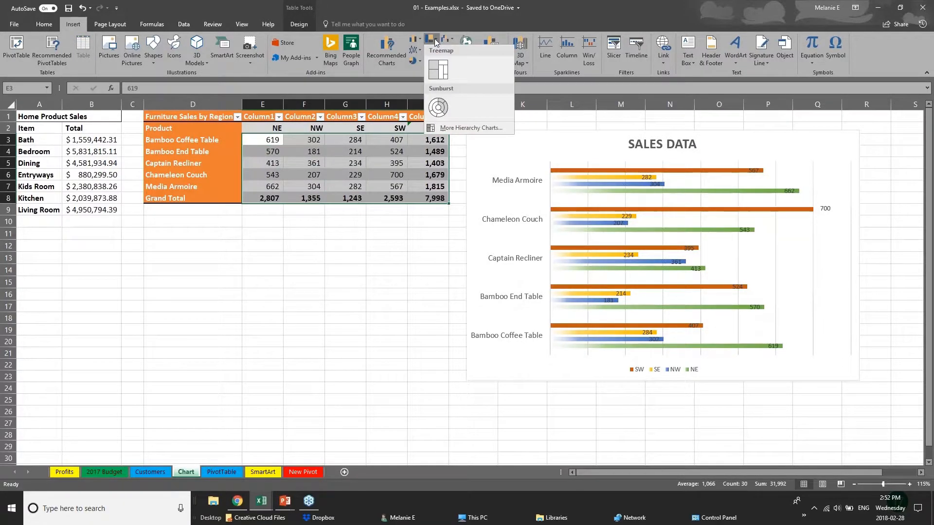
left_click(438, 70)
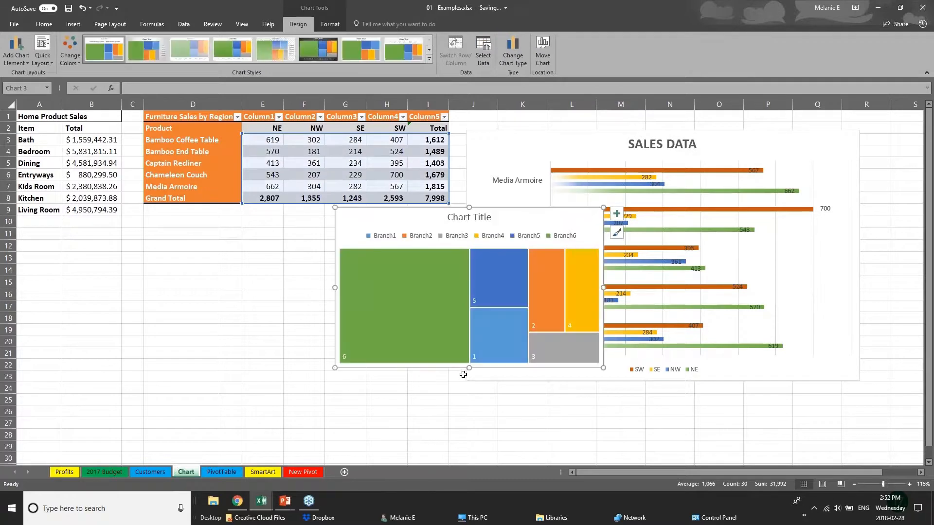
Move the treemap chart below the furniture sales table, clear of the Sales Data bar chart, and deselect it
left_click(464, 376)
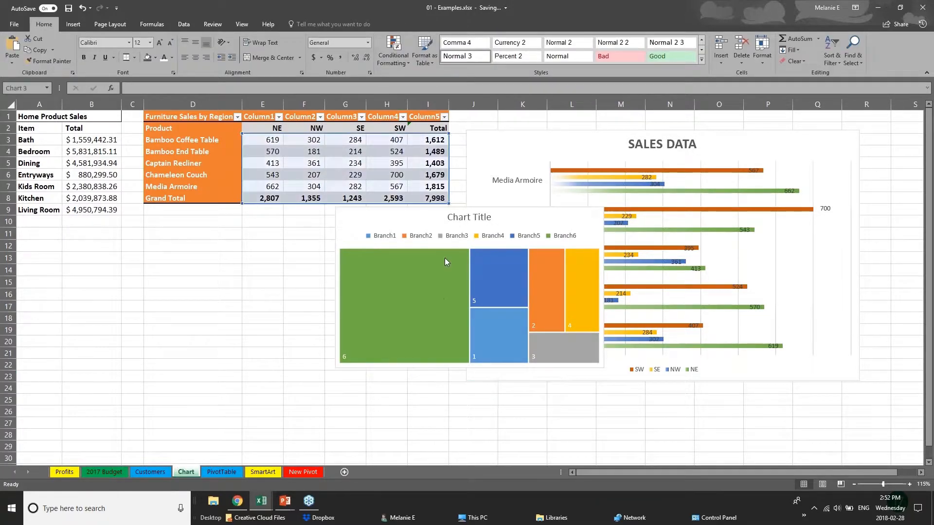
left_click_drag(400, 217, 215, 243)
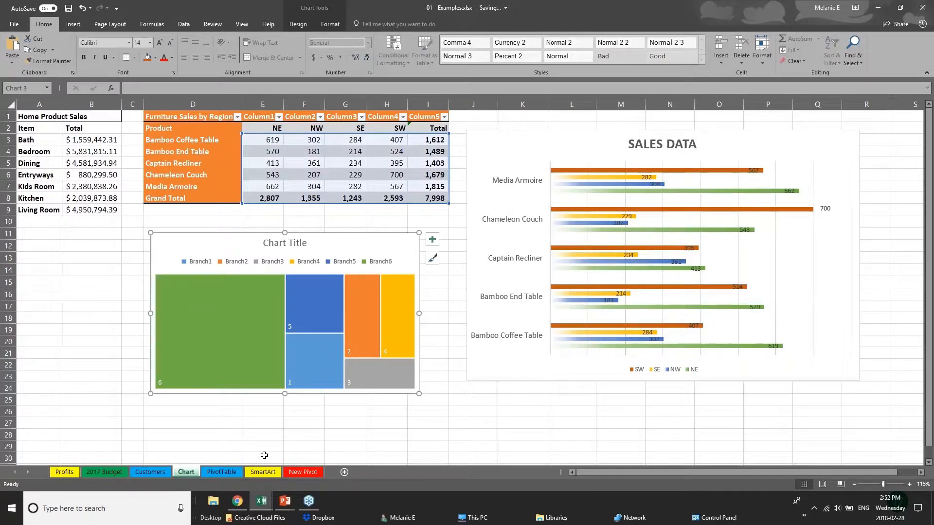
left_click(91, 330)
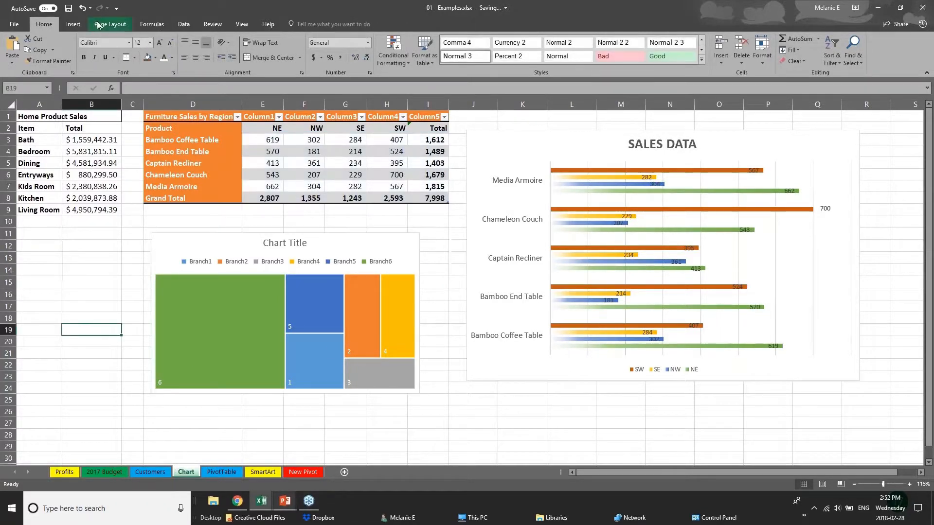
Open the Recommended Charts for the furniture sales figures in E3:I8
left_click(73, 24)
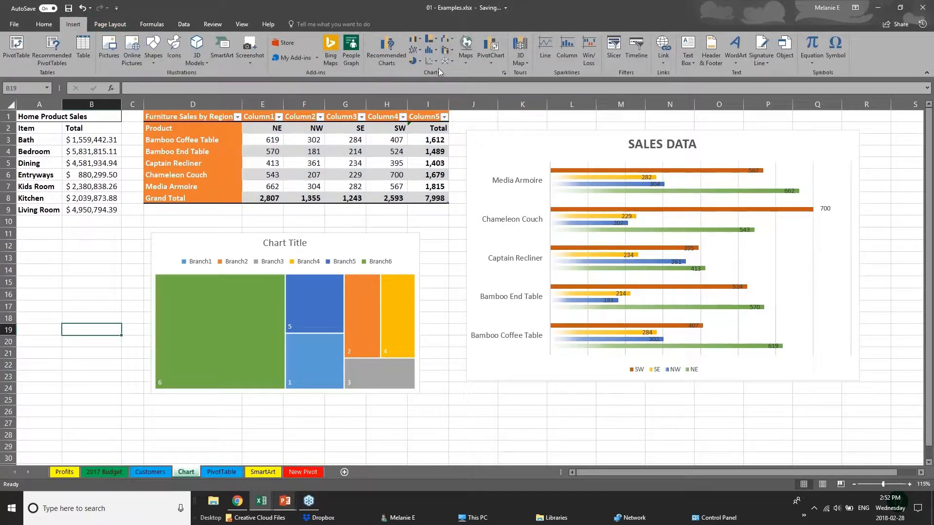
left_click(389, 52)
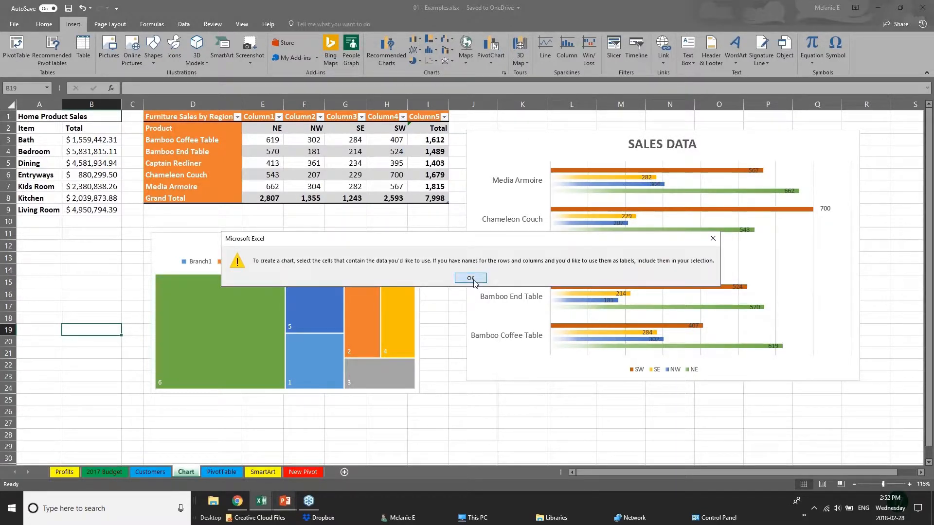
left_click(471, 278)
left_click_drag(252, 138, 443, 199)
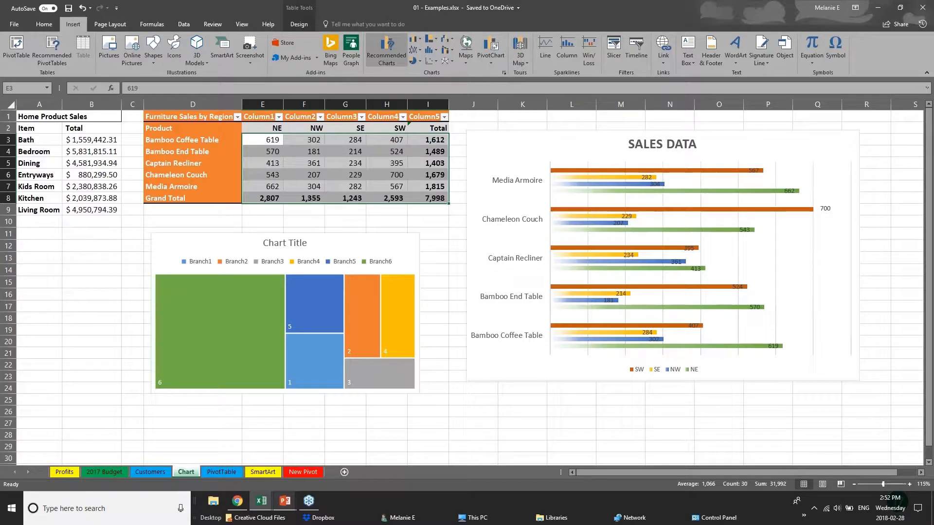
left_click(386, 49)
Preview the Waterfall, Treemap, Box & Whisker and Sunburst chart types for the selected figures, and return to the recommended charts
left_click(393, 122)
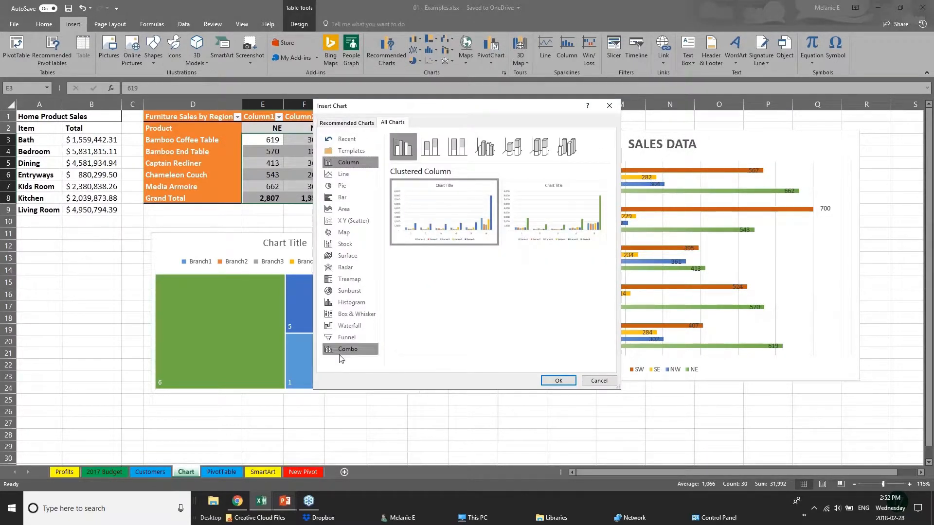
left_click(349, 329)
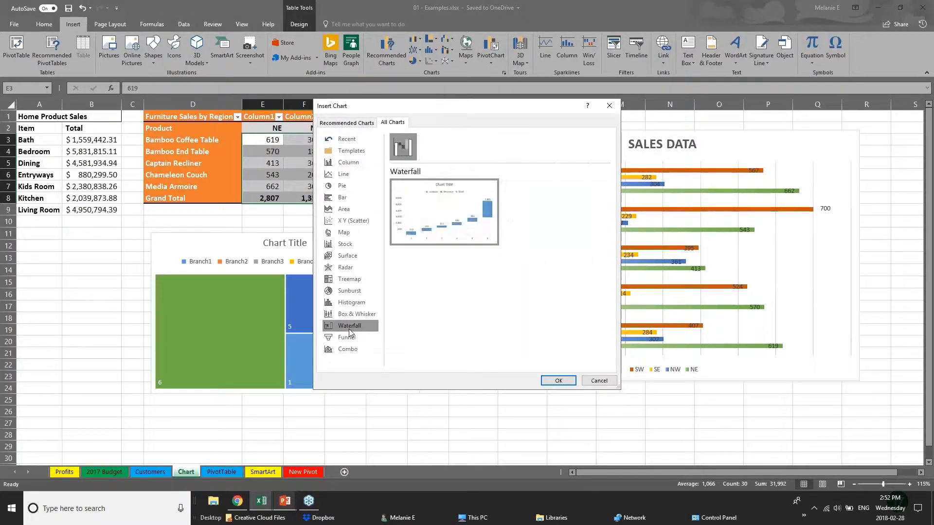
left_click(350, 279)
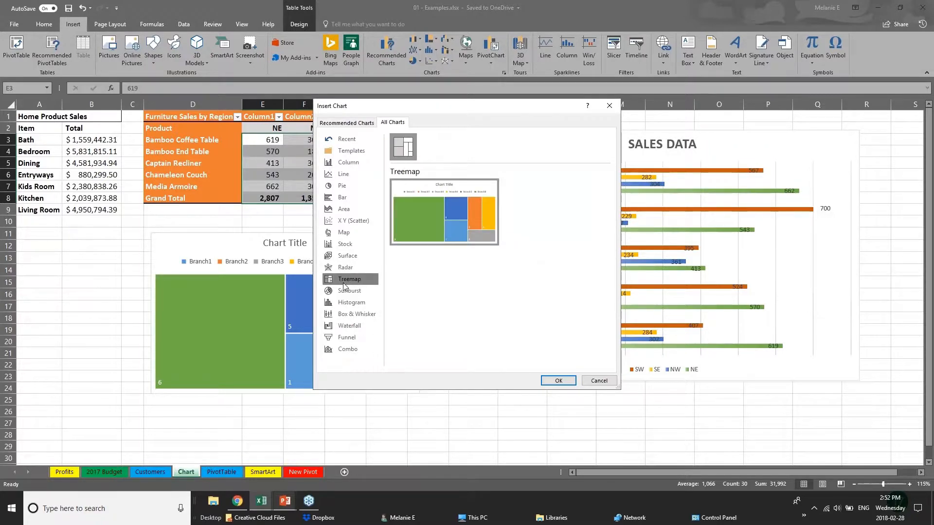
left_click(360, 314)
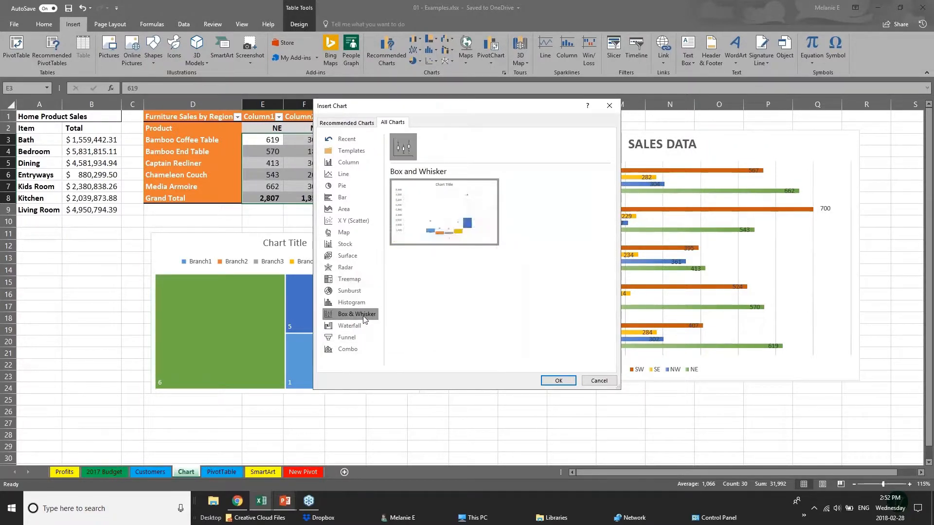
left_click(363, 290)
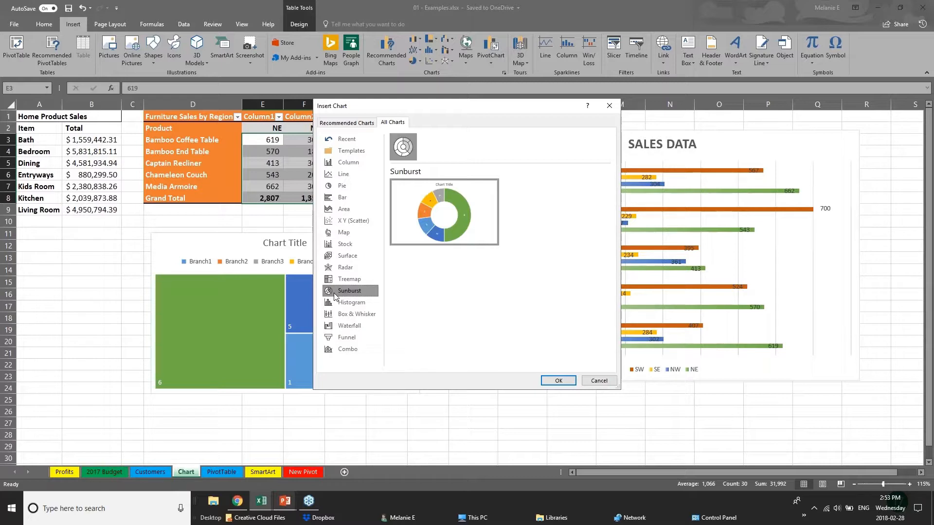
left_click(340, 122)
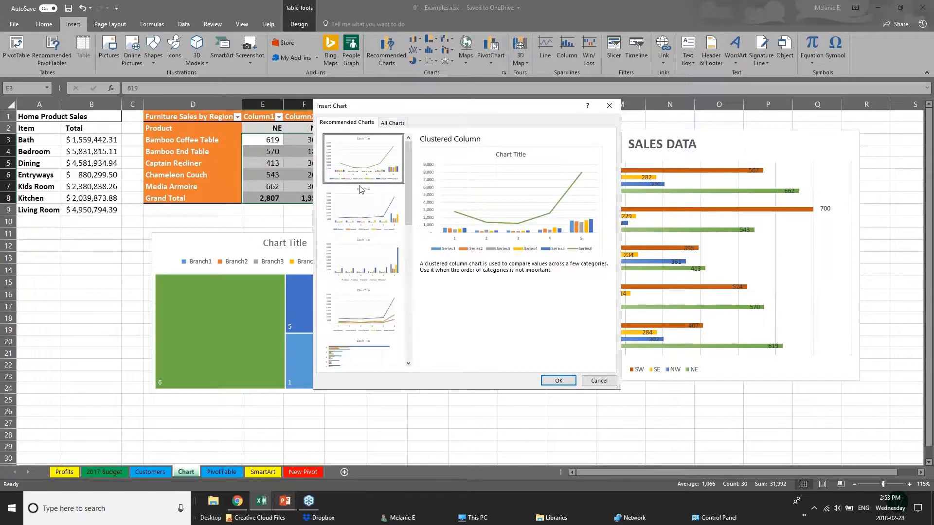
Preview the recommended Clustered Column and Line charts without inserting either, and return to the PowerPoint slide show
left_click(362, 279)
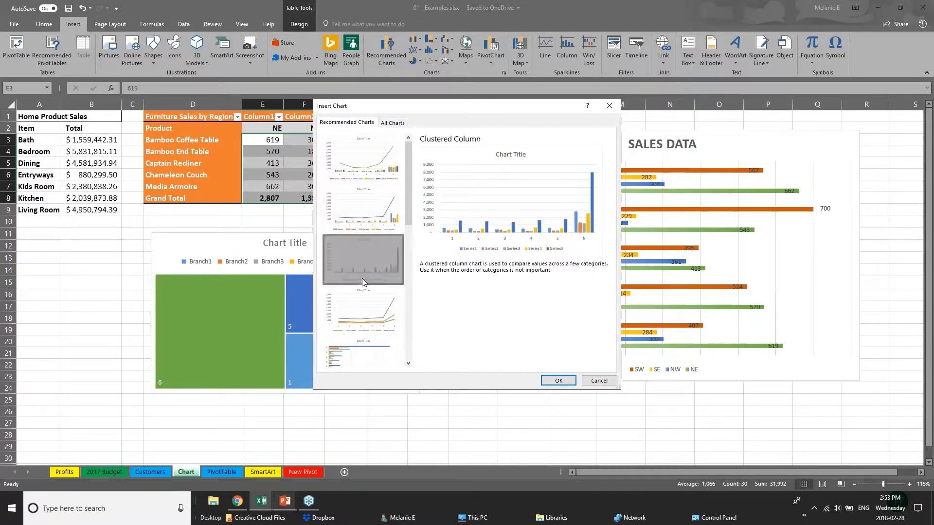
left_click(366, 310)
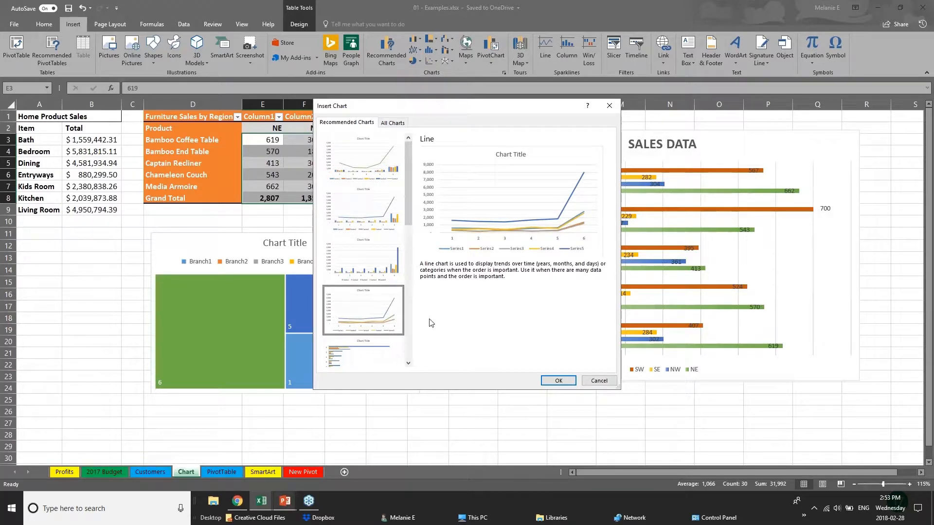
left_click(601, 381)
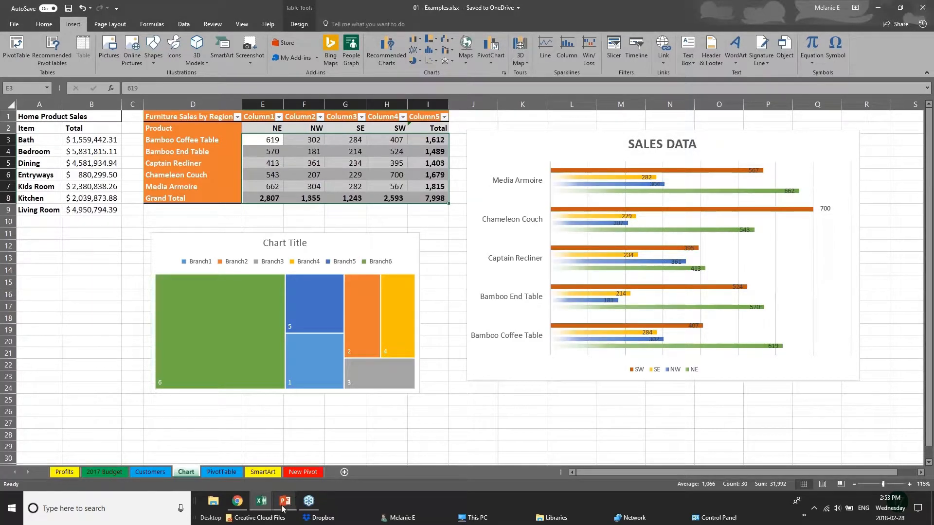
mouse_move(286, 504)
left_click(335, 469)
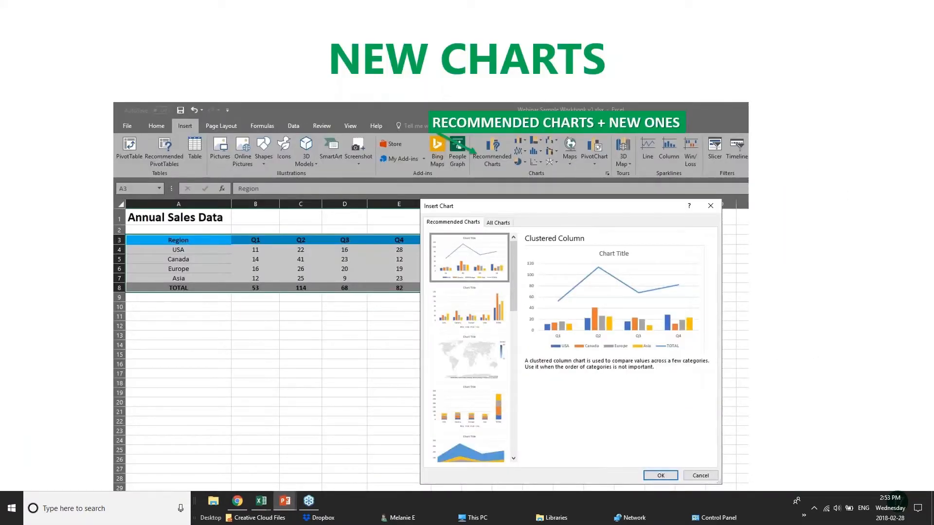
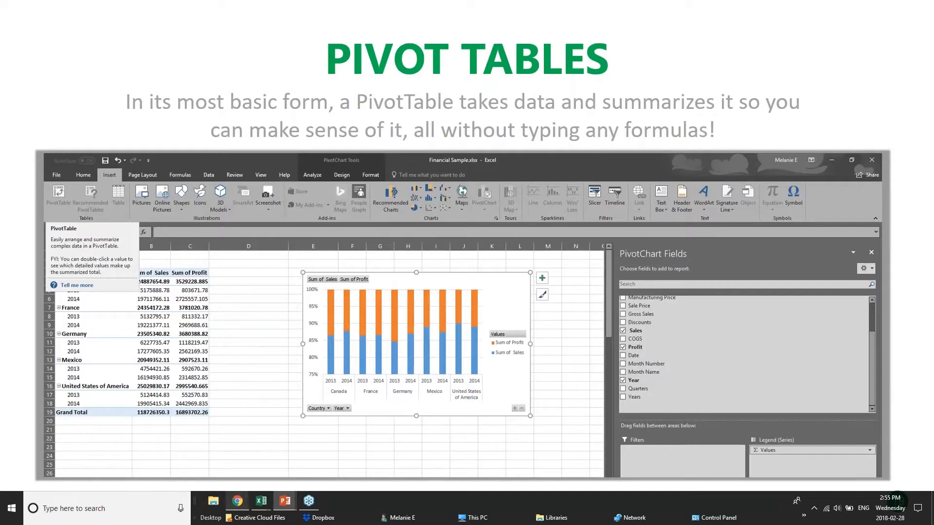
Switch to the pivotTables.xlsx workbook in Excel and look through its Manipulating, DateGrouping, OtherGrouping and Slicers sheets
mouse_move(257, 505)
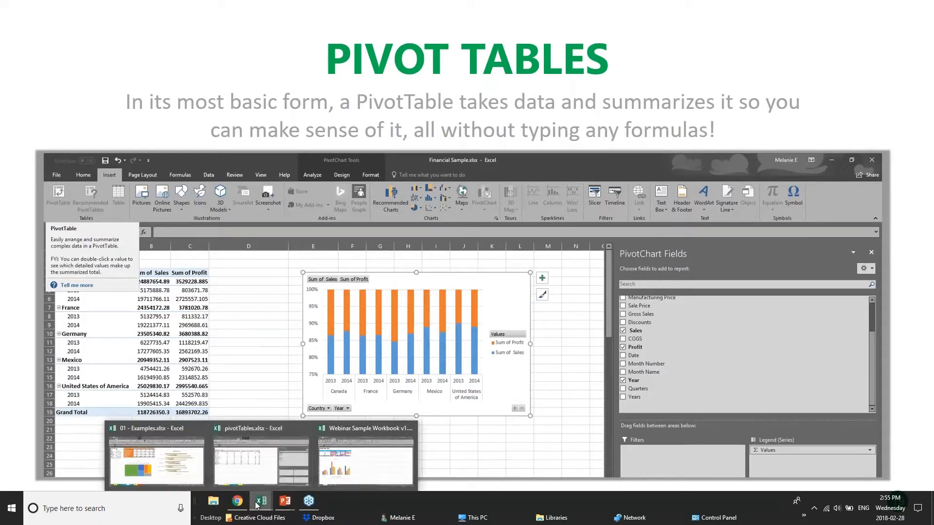
left_click(278, 461)
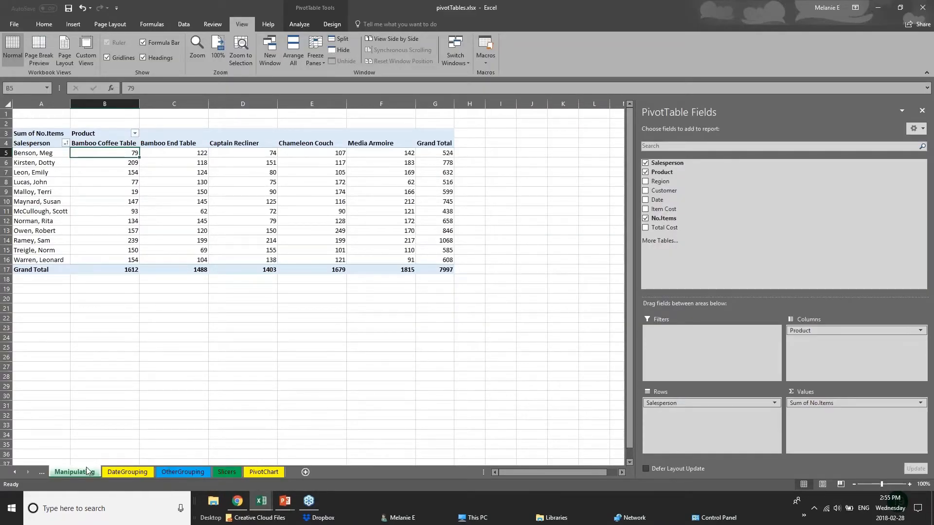
left_click(144, 473)
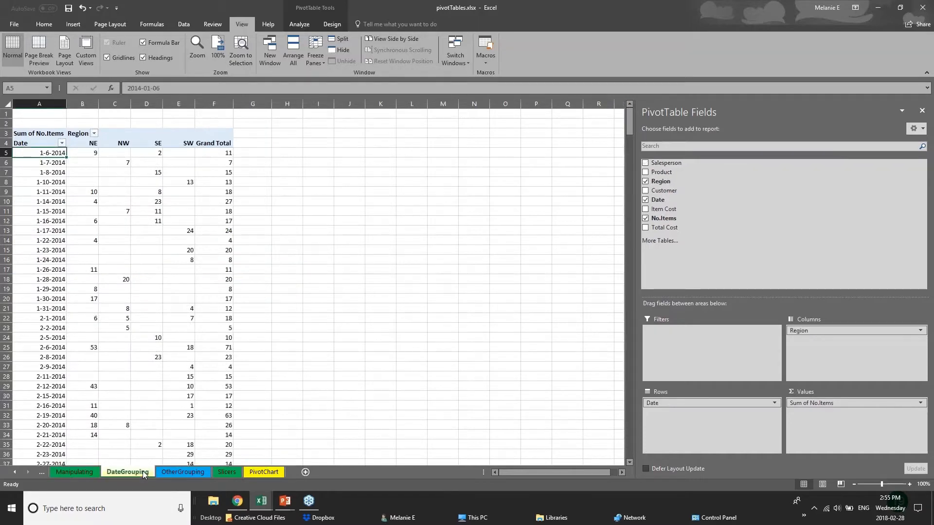
left_click(199, 475)
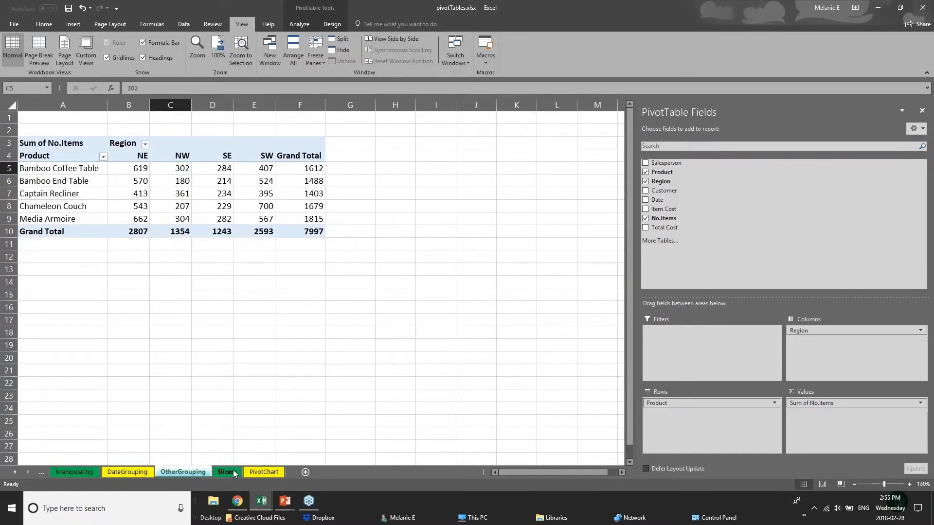
left_click(234, 474)
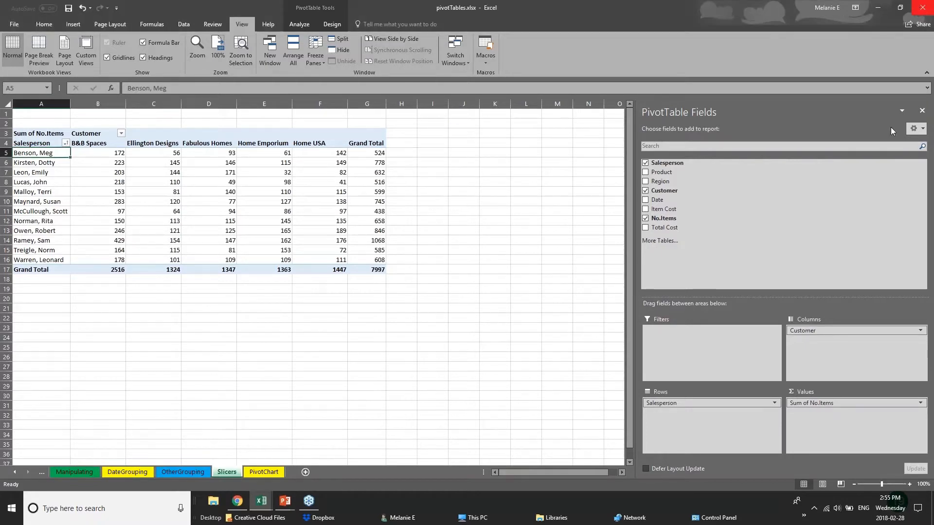
Hide the PivotTable field list on the Slicers sheet and select the whole PivotTable in A3:G17
left_click(923, 111)
left_click(289, 247)
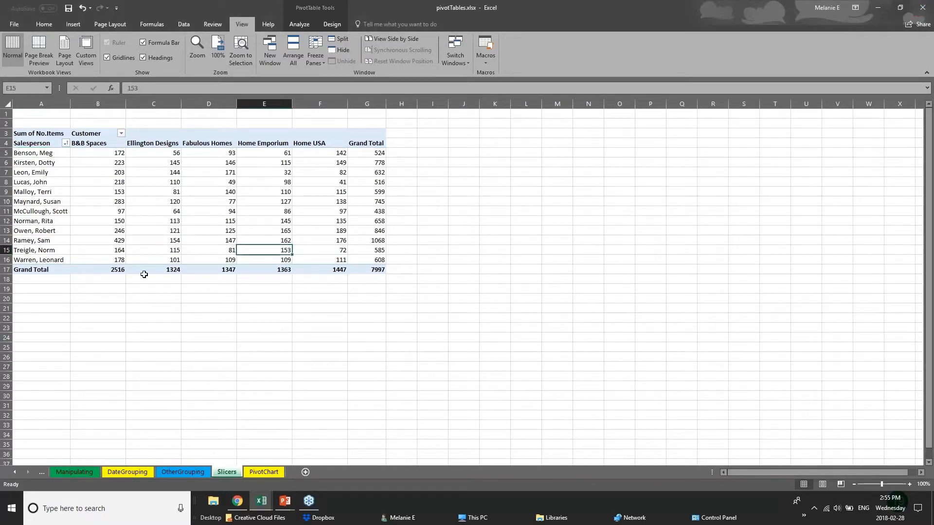
left_click(101, 261)
left_click(35, 127)
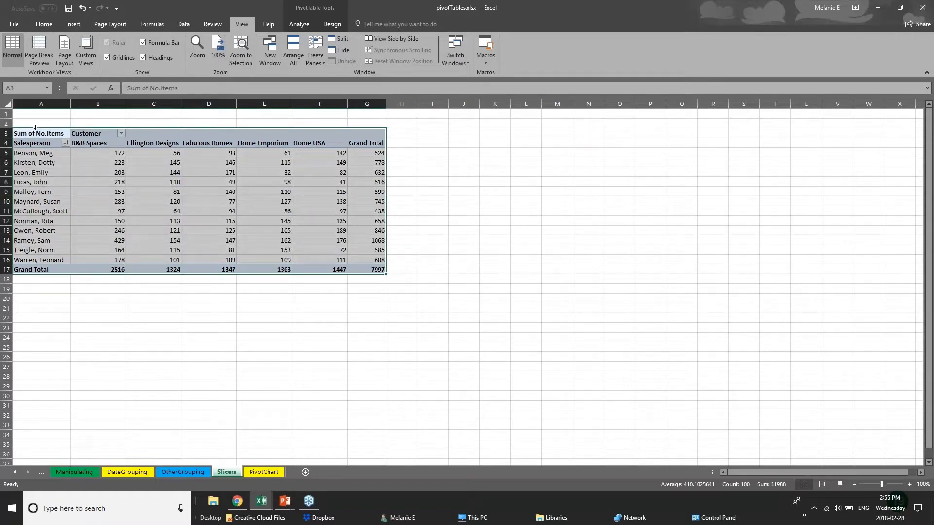
Look at the Pivot Tables slide in the PowerPoint slide show and return to the pivotTables.xlsx workbook in Excel
left_click(287, 502)
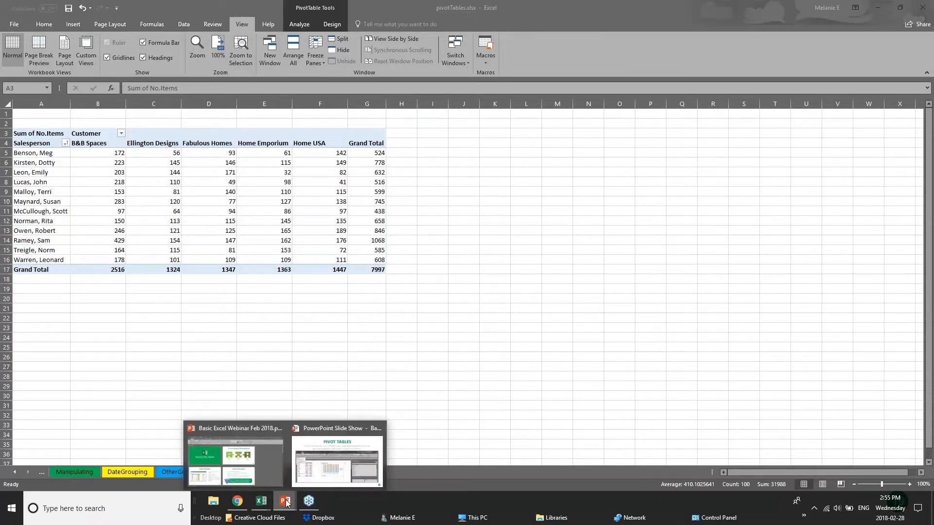
left_click(311, 467)
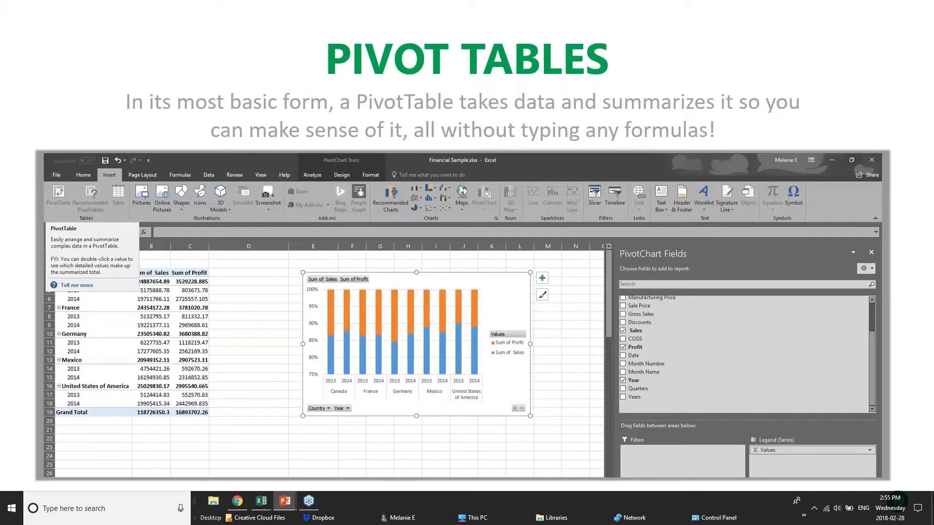
mouse_move(261, 502)
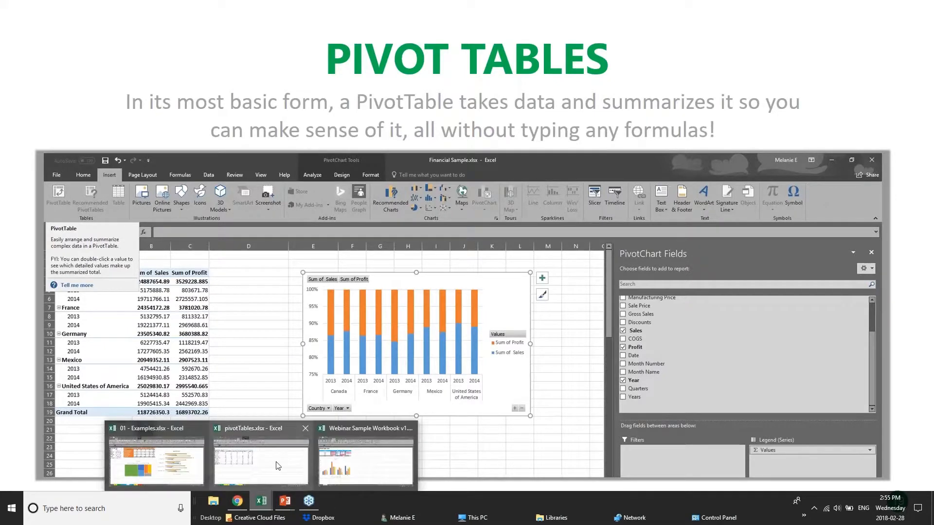
left_click(278, 466)
Examine the salesperson rows and the customer columns of the PivotTable on the Slicers sheet
left_click(107, 163)
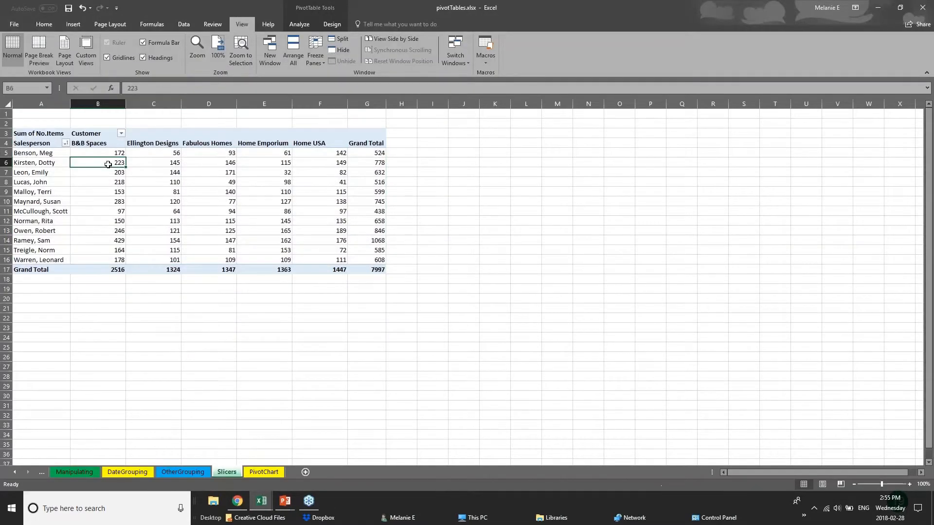
left_click(26, 155)
left_click(400, 152)
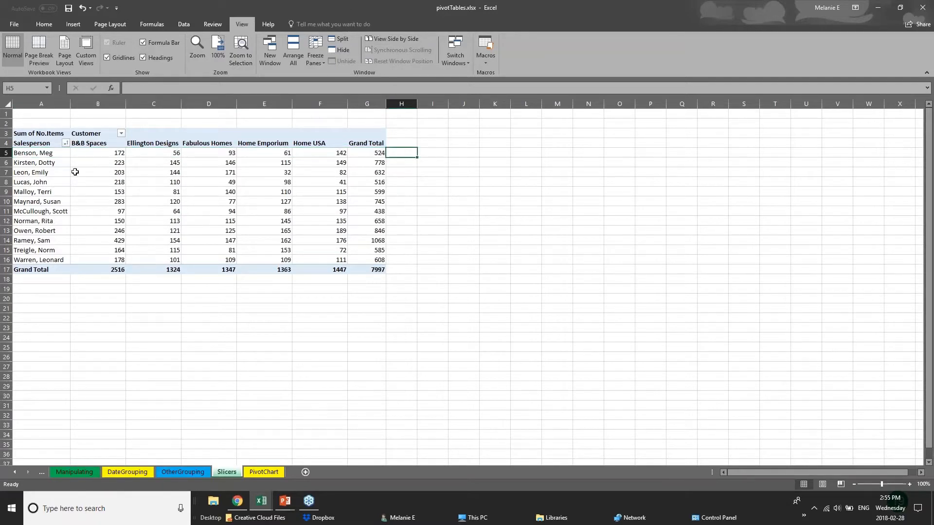
left_click_drag(63, 172, 115, 178)
left_click(152, 145)
left_click_drag(153, 152, 156, 271)
left_click(200, 298)
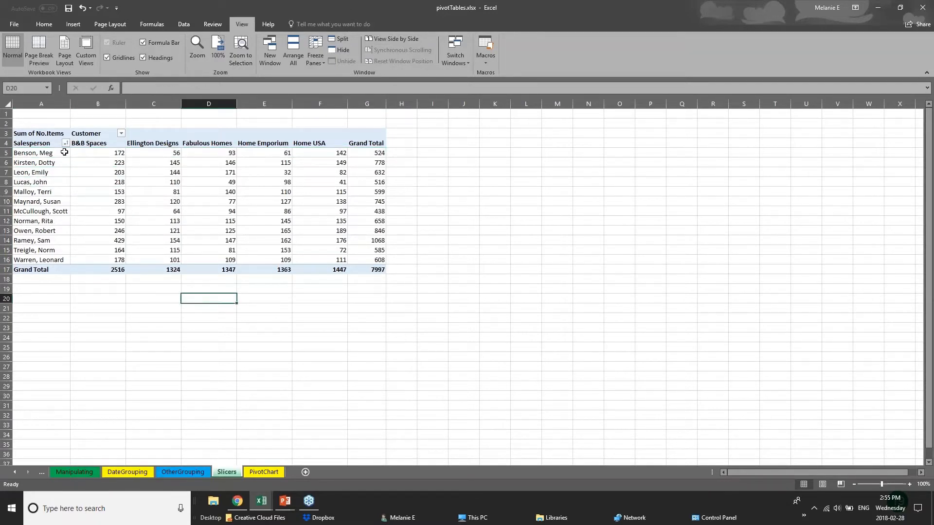
Revisit the OtherGrouping sheet, and switch to the PivotTable sheet of the 01 - Examples.xlsx workbook
left_click(195, 472)
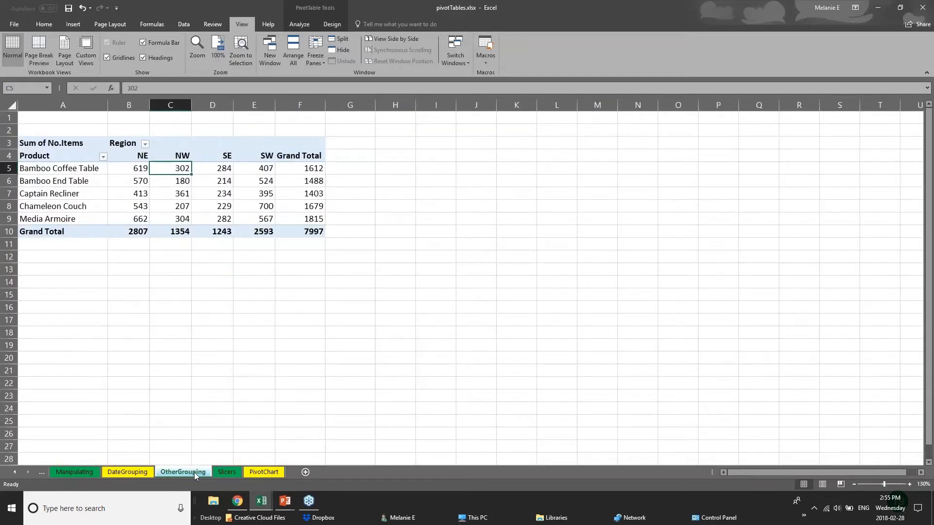
left_click(226, 472)
mouse_move(261, 503)
left_click(195, 475)
left_click(226, 474)
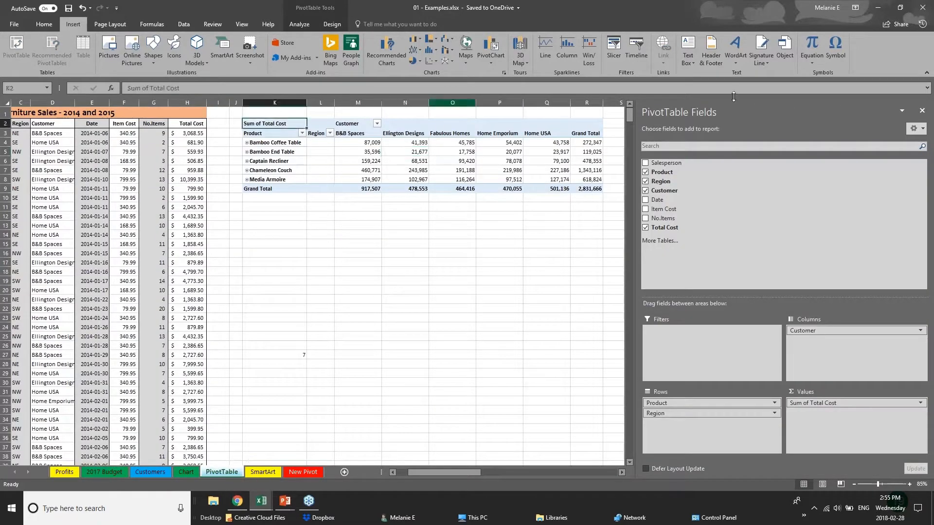
Hide the PivotTable field list and delete the existing PivotTable beside the furniture sales data by clearing K1:T11
left_click(922, 111)
left_click_drag(253, 111, 657, 204)
key("Delete")
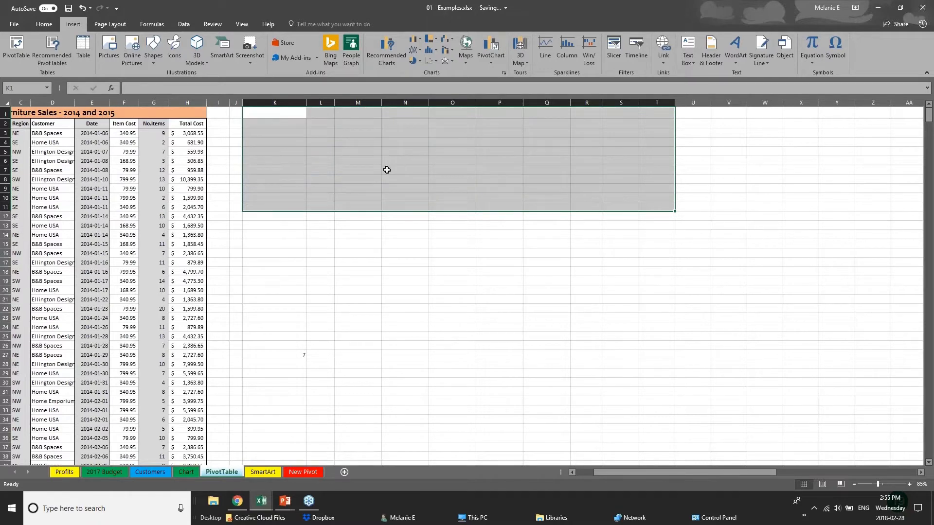
left_click(132, 196)
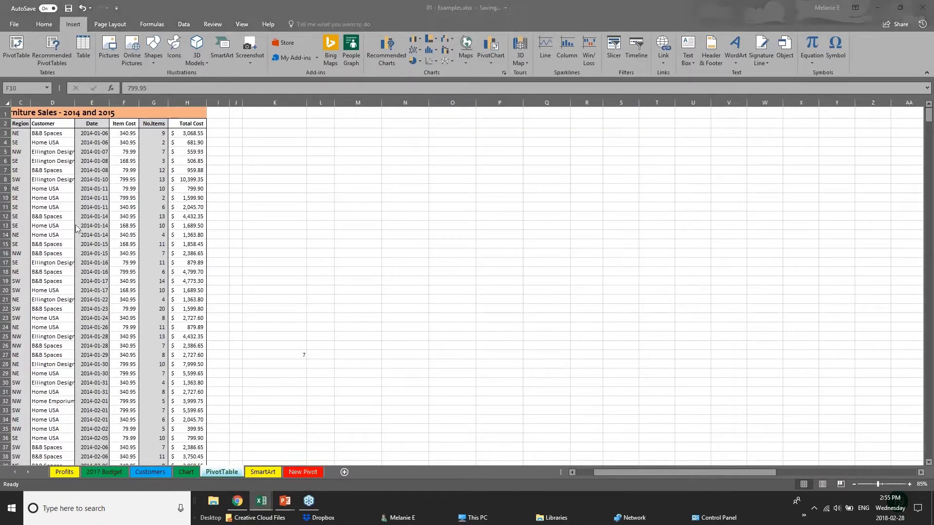
Examine the Furniture Sales - 2014 and 2015 source data from the Salesperson to the Total Cost column and down through its rows
left_click(608, 470)
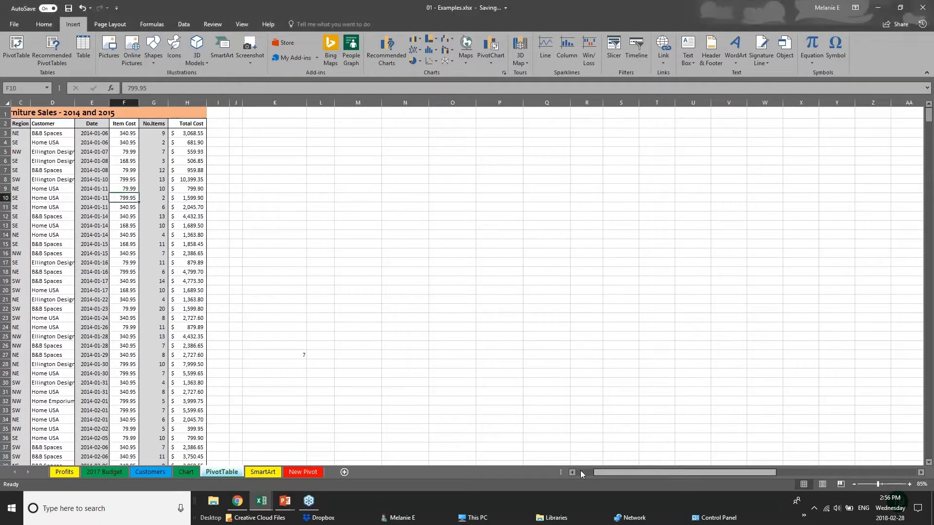
left_click_drag(595, 472, 577, 469)
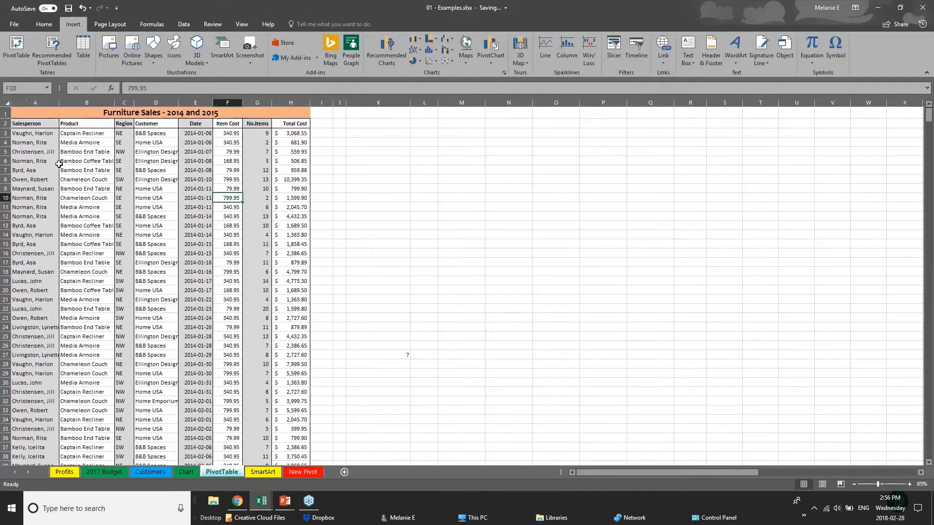
left_click(44, 152)
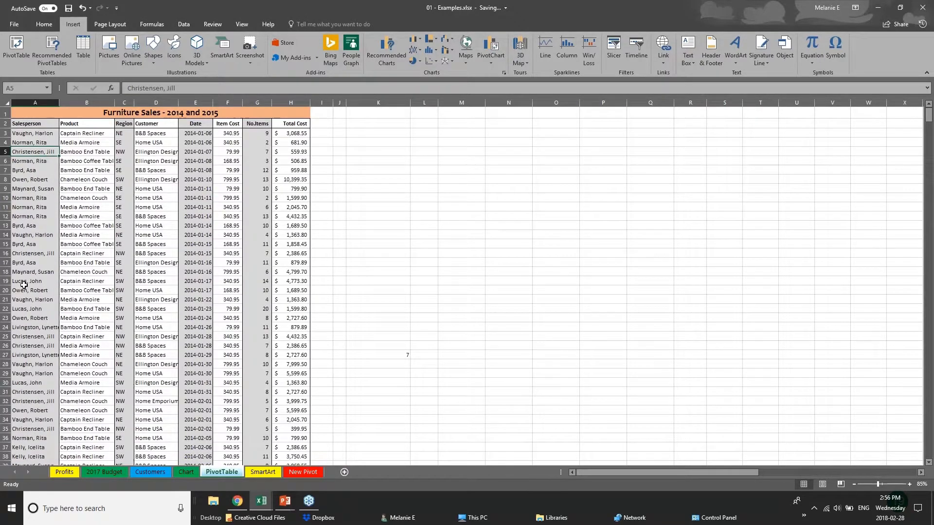
scroll(23, 285, "down", 5)
scroll(23, 285, "up", 5)
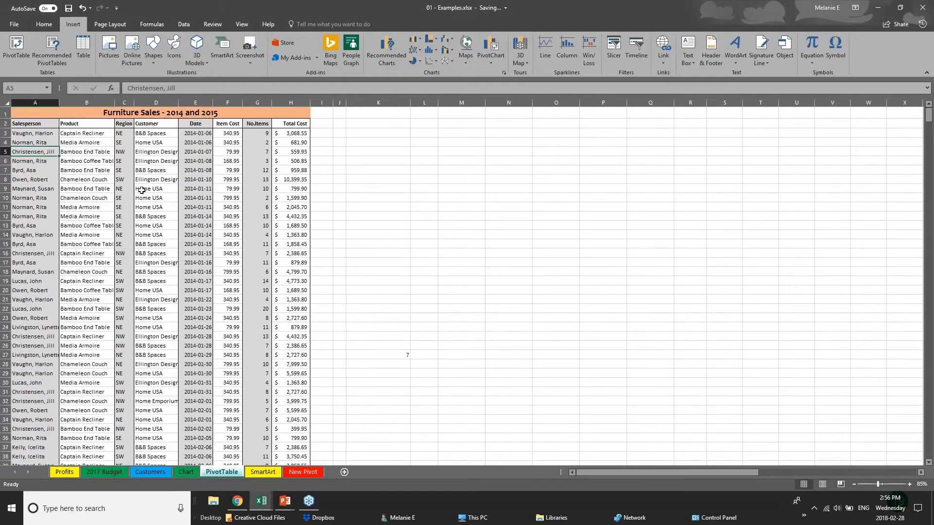
left_click(284, 137)
left_click(289, 196)
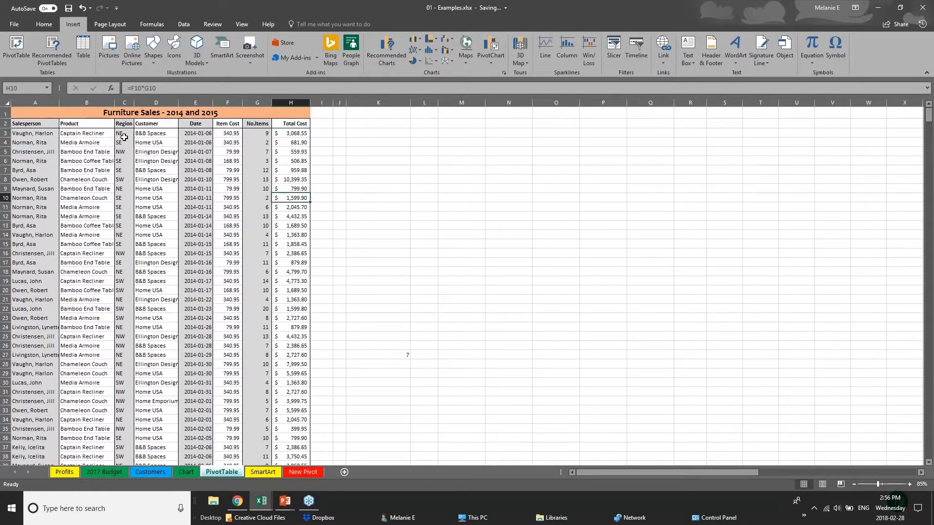
left_click(56, 271)
scroll(62, 388, "down", 5)
scroll(62, 388, "down", 1)
scroll(62, 388, "down", 20)
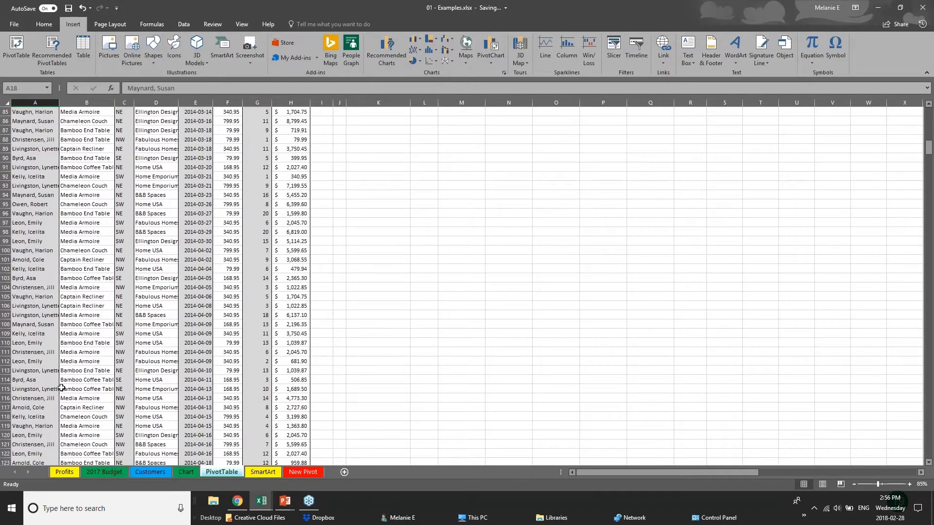
scroll(62, 387, "up", 20)
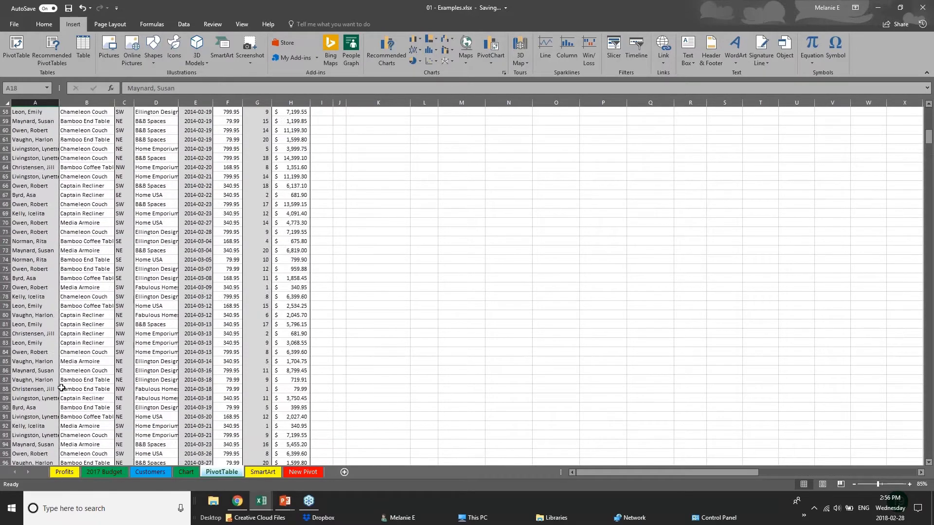
scroll(62, 387, "up", 19)
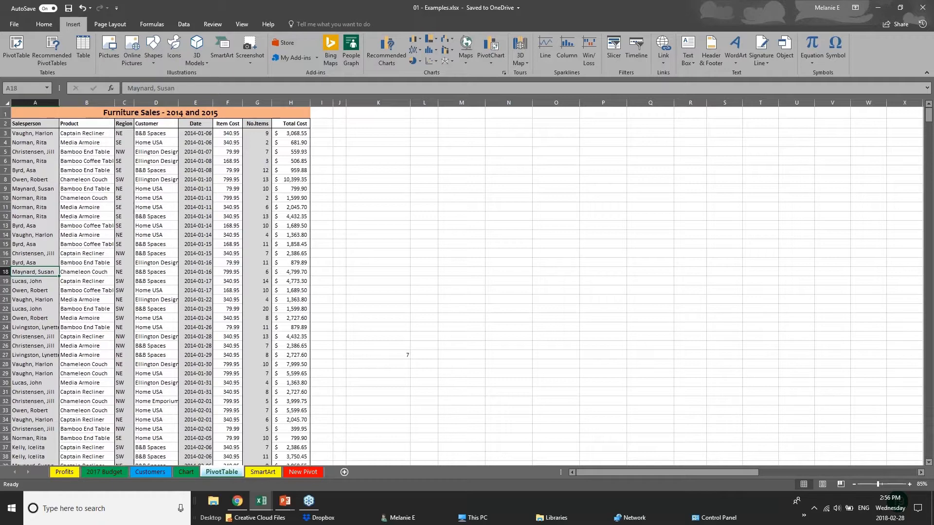
left_click(7, 104)
left_click(377, 234)
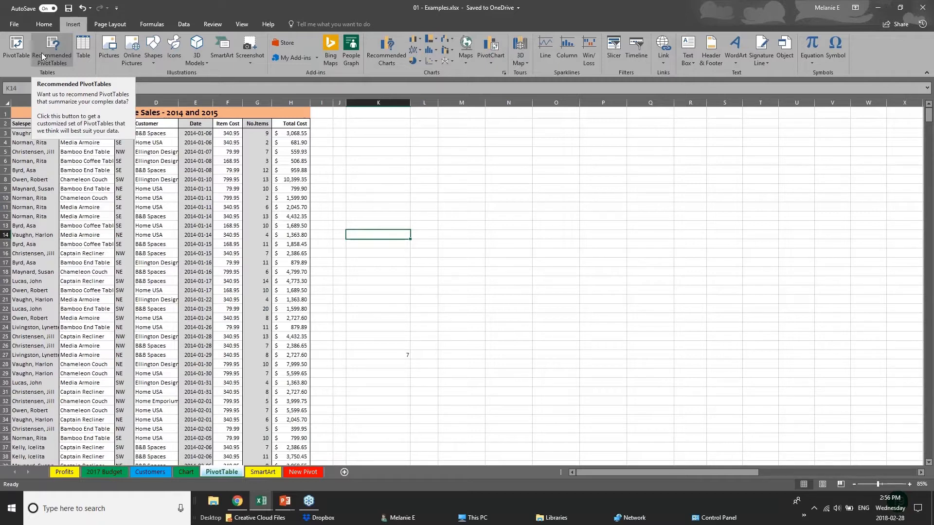
left_click(14, 57)
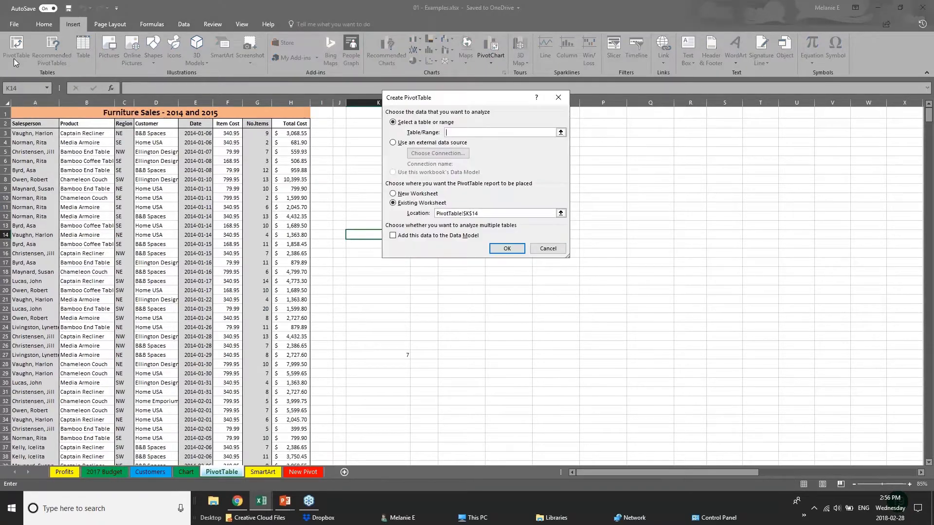
left_click(28, 111)
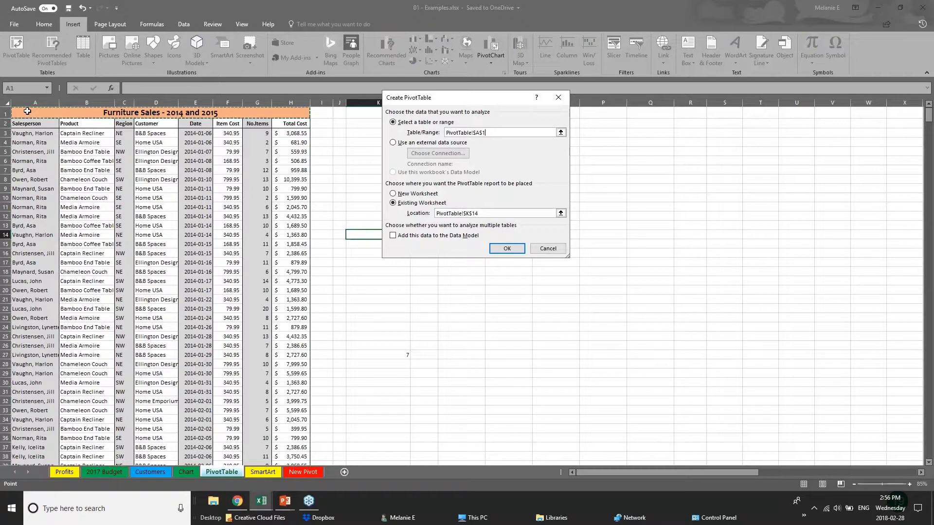
key("Escape")
left_click(6, 103)
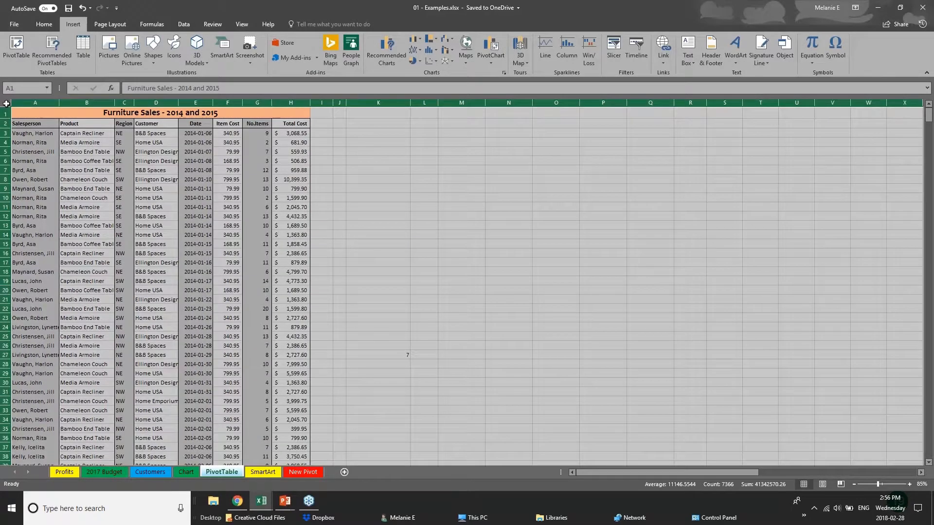
left_click(14, 44)
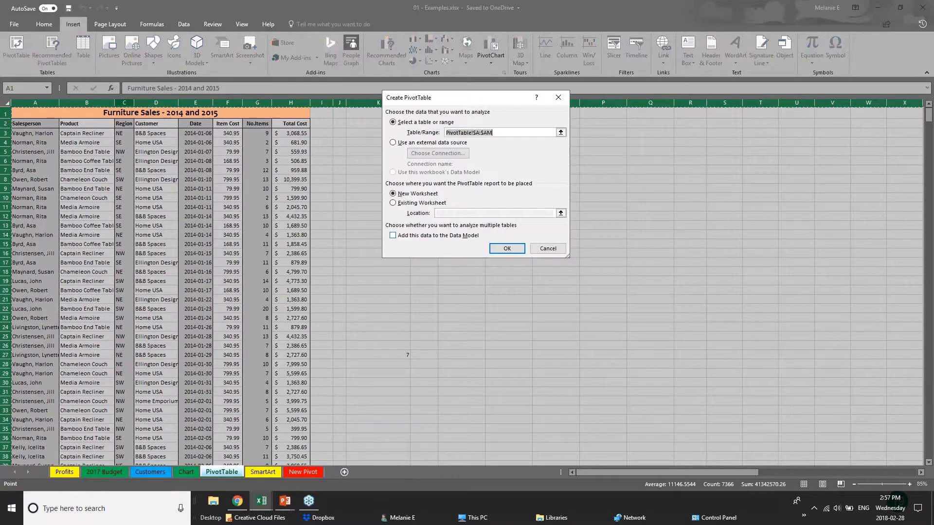
left_click(508, 252)
left_click(463, 280)
left_click(496, 251)
left_click(468, 278)
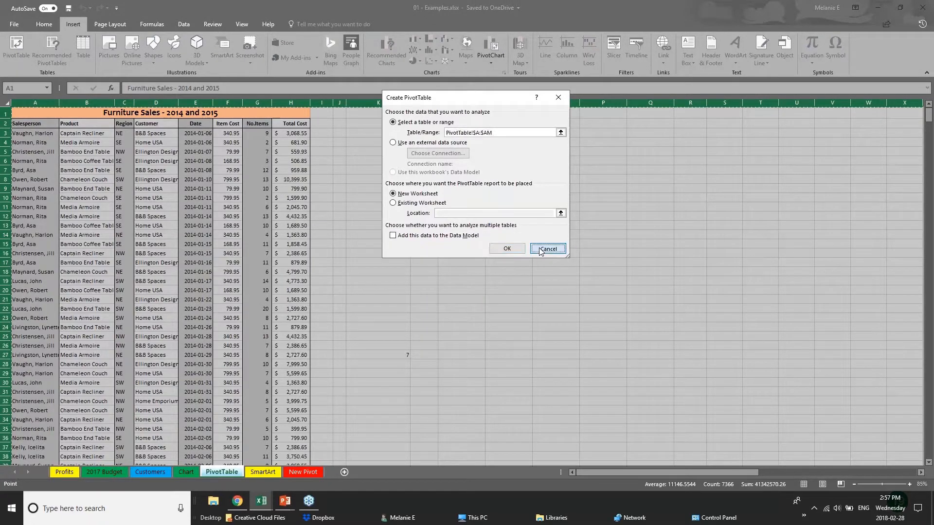
left_click(539, 250)
Create a PivotTable on a new worksheet from columns A to H of the furniture data, starting at the row 2 headers
left_click(20, 102)
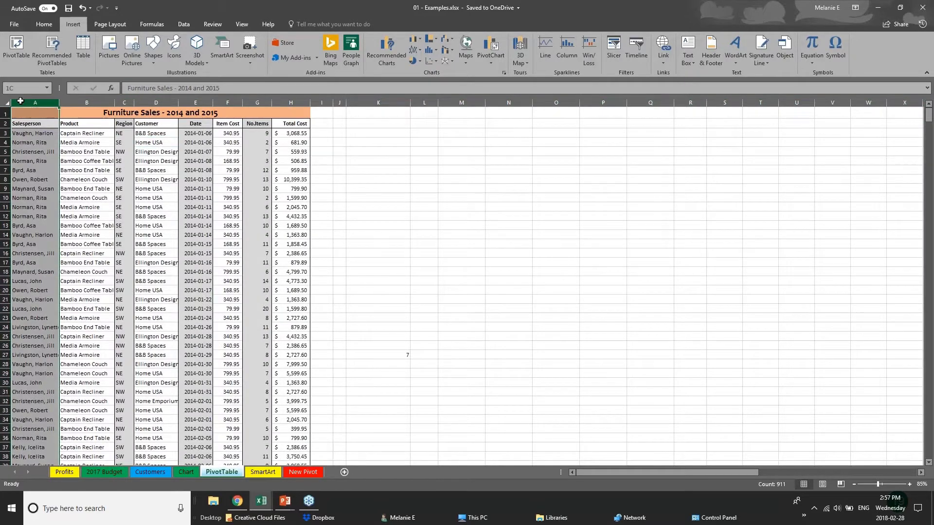
left_click_drag(20, 101, 24, 101)
left_click(16, 50)
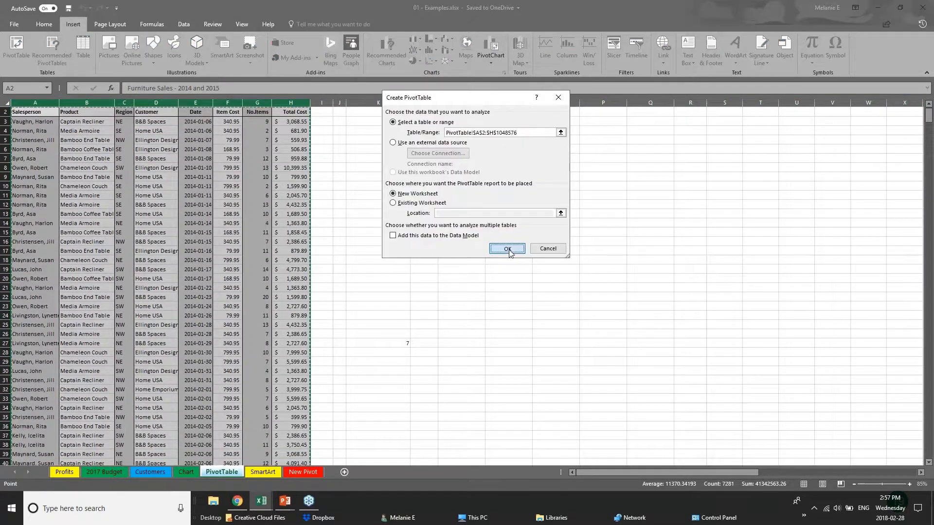
left_click(509, 250)
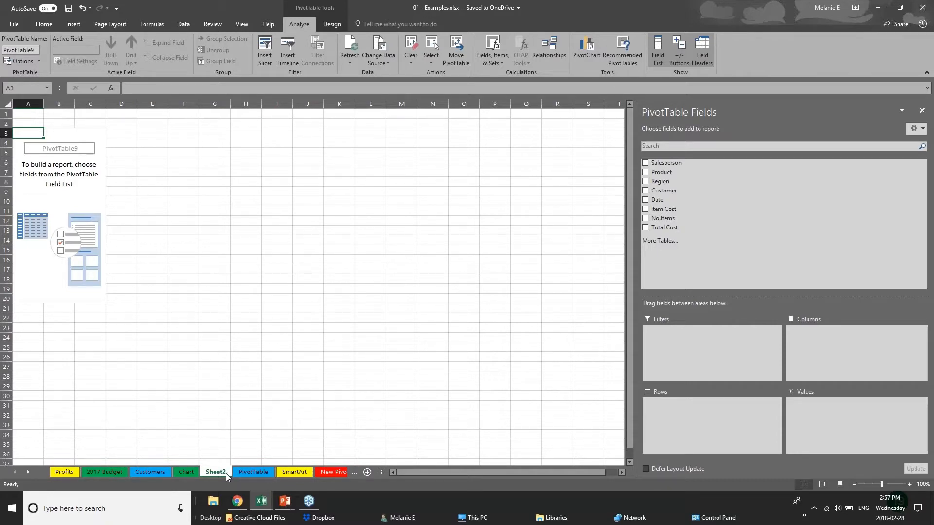
Rename the new PivotTable worksheet as PIVOT 2
double_click(226, 474)
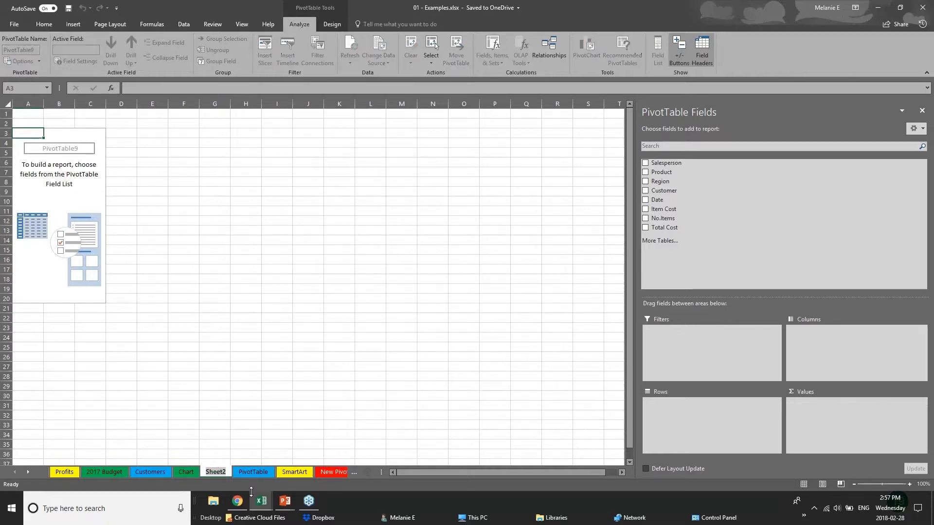
type("PI")
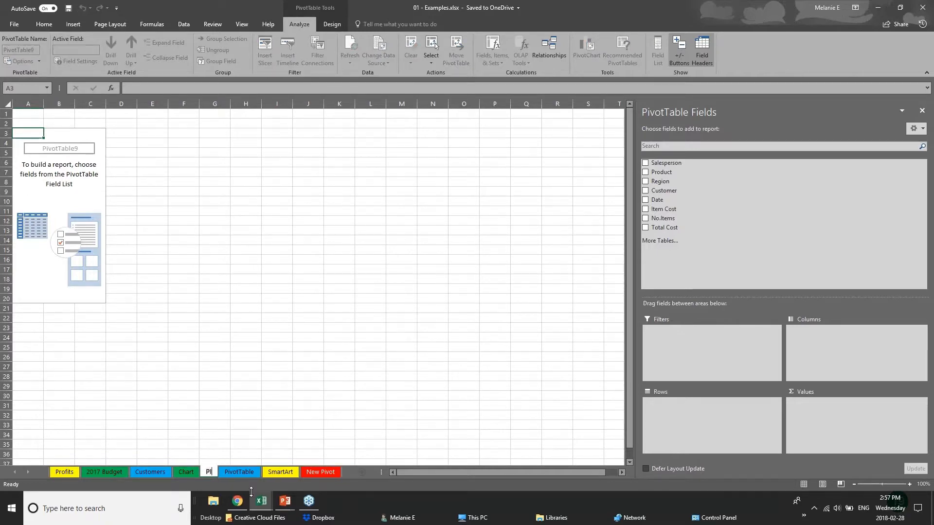
type("VOT 2")
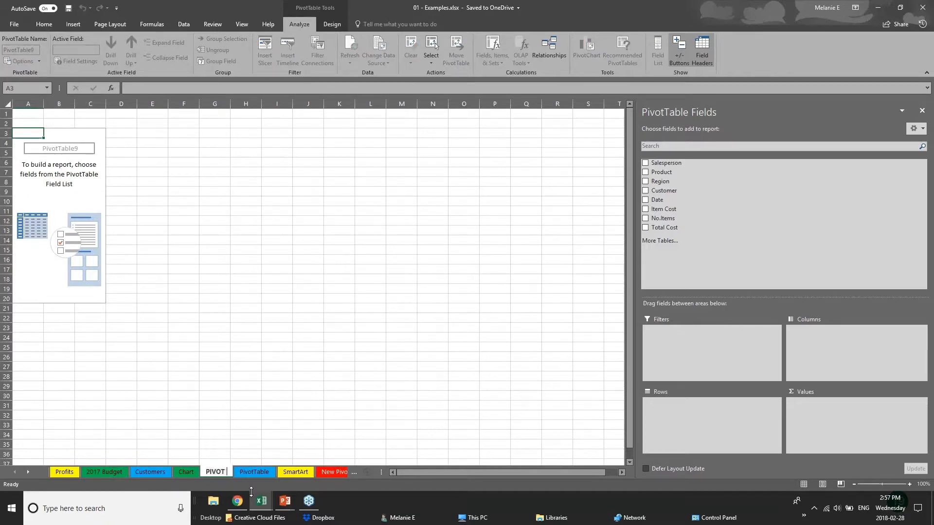
left_click(70, 151)
key("Up")
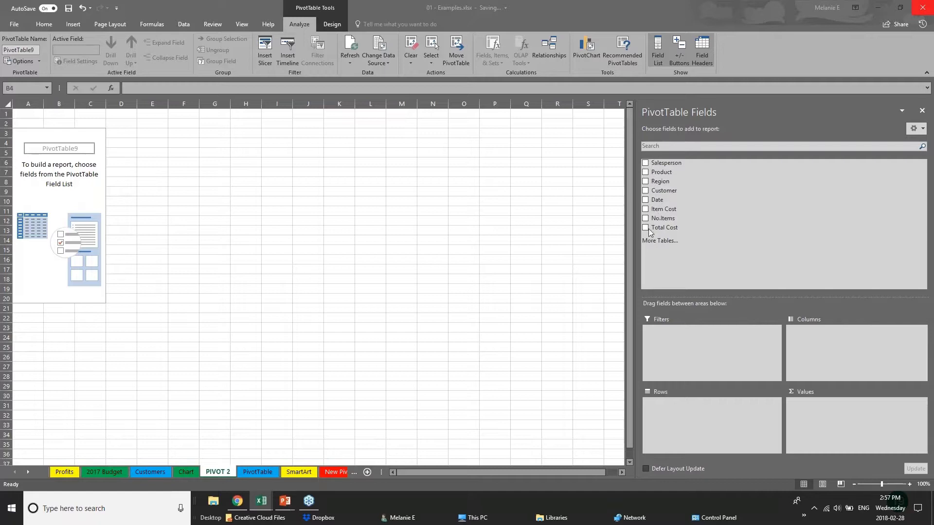
Add Region and the date grouping to the PivotTable rows, keeping only Years by removing Quarters and Date
left_click(646, 182)
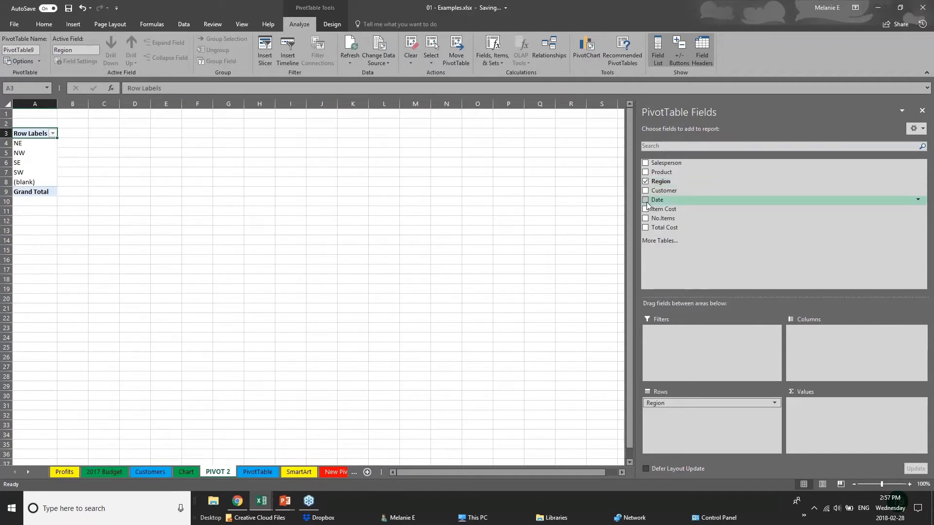
left_click(646, 201)
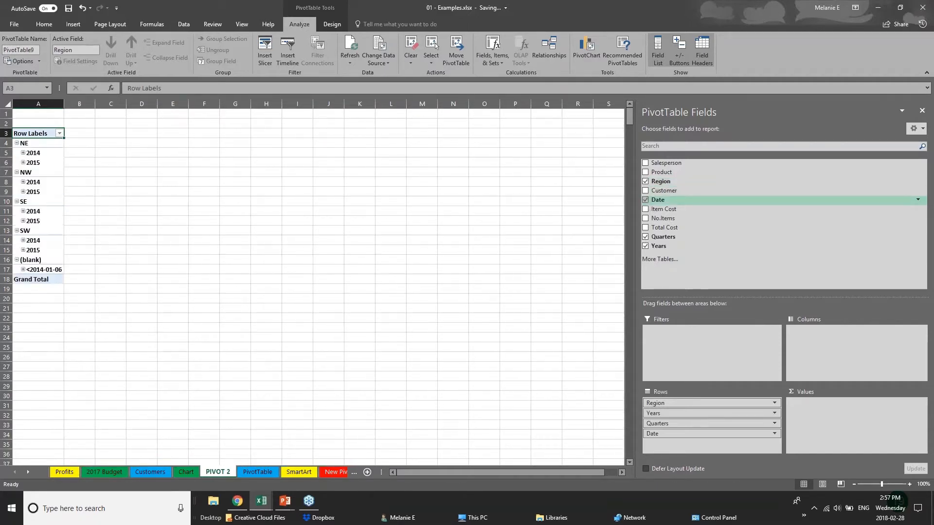
left_click(646, 237)
left_click(646, 200)
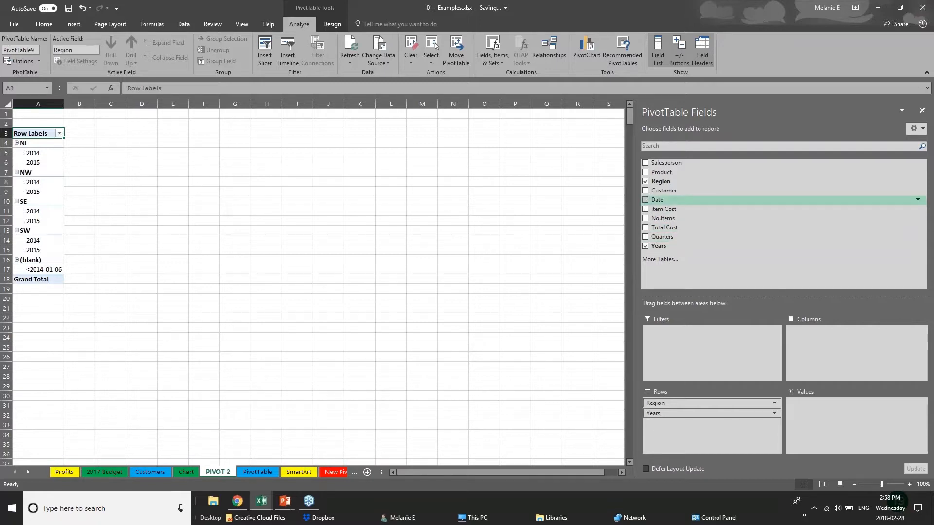
Add the sum of Total Cost as the PivotTable values and widen columns A and B
left_click(646, 228)
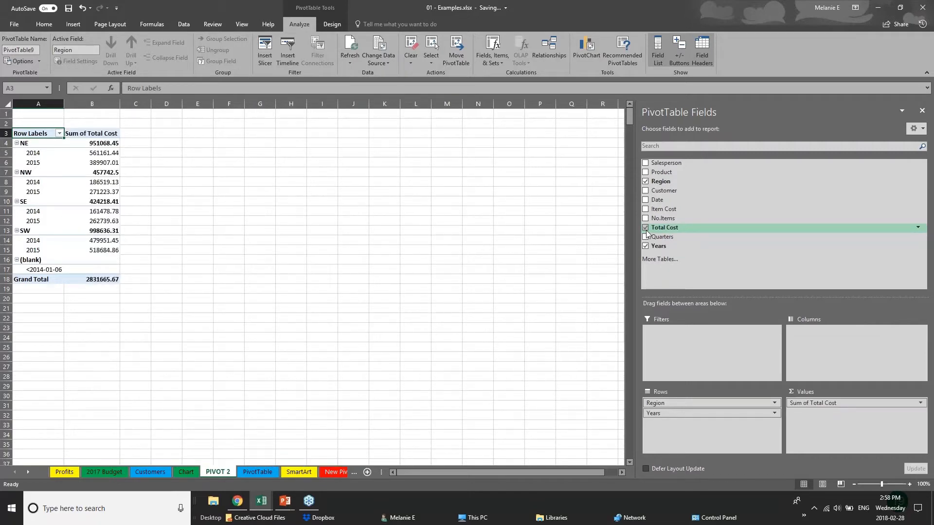
left_click_drag(64, 104, 219, 104)
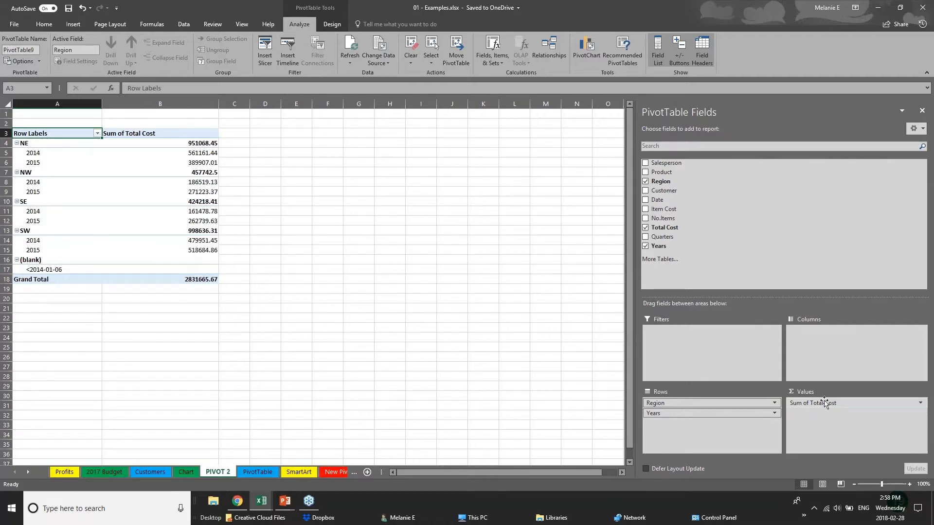
Move the Years field from the PivotTable rows to the columns
left_click(682, 413)
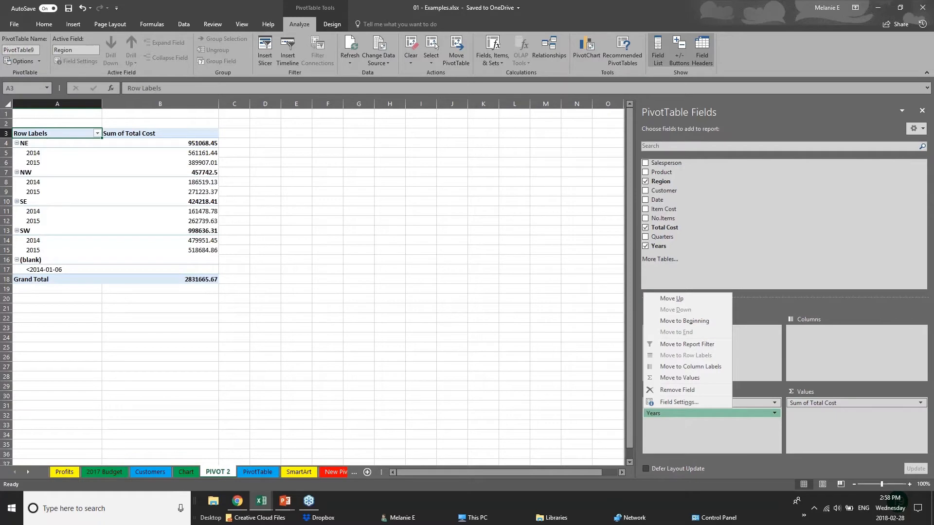
left_click(699, 414)
left_click_drag(698, 414, 830, 347)
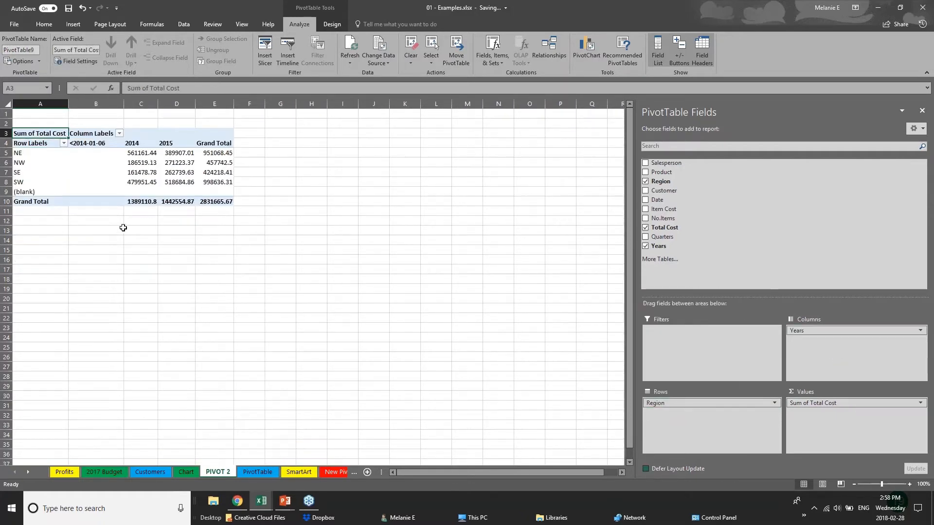
Examine the region rows and the 2014 and 2015 total cost columns of the PivotTable
left_click(19, 153)
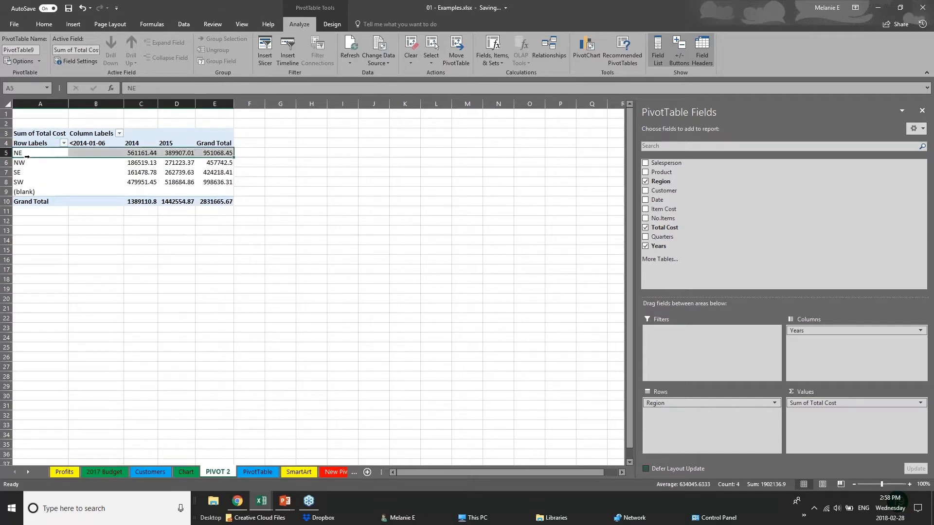
left_click(23, 172)
left_click(22, 183)
left_click(141, 152)
left_click(141, 172)
left_click(177, 143)
left_click(176, 163)
left_click(185, 182)
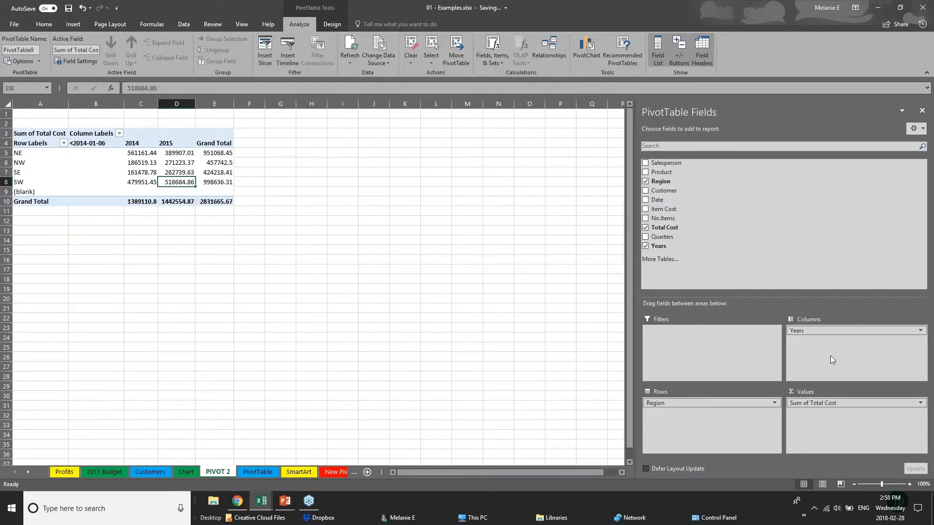
Swap the PivotTable layout so Years forms the rows and Region forms the columns
mouse_move(827, 331)
left_mouse_down()
mouse_move(710, 341)
mouse_move(696, 411)
mouse_move(834, 340)
mouse_move(827, 333)
left_mouse_up()
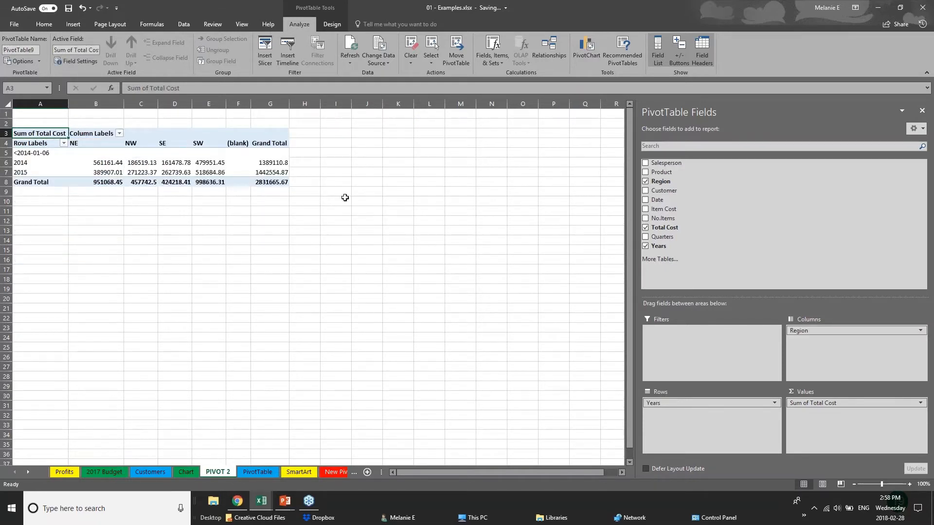
Add Date below Years in the rows and Customer below Region in the columns
left_click(646, 190)
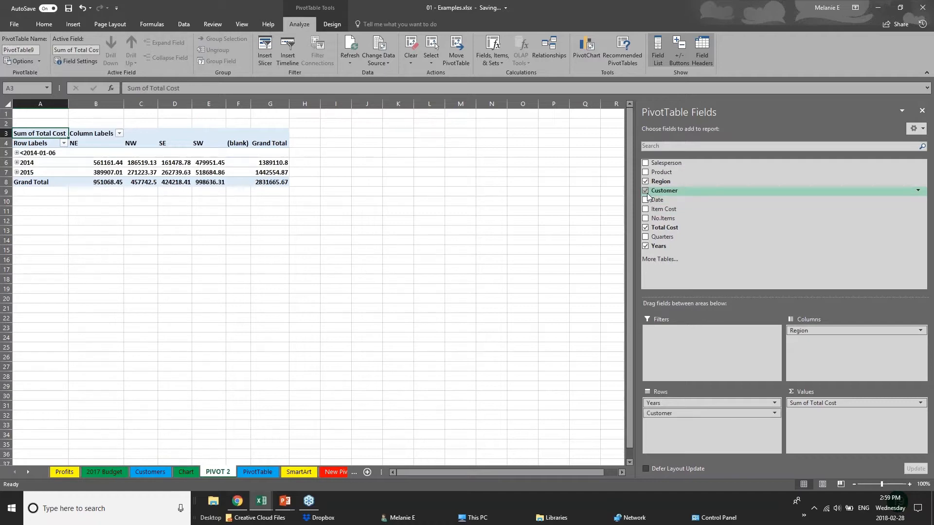
left_click(646, 200)
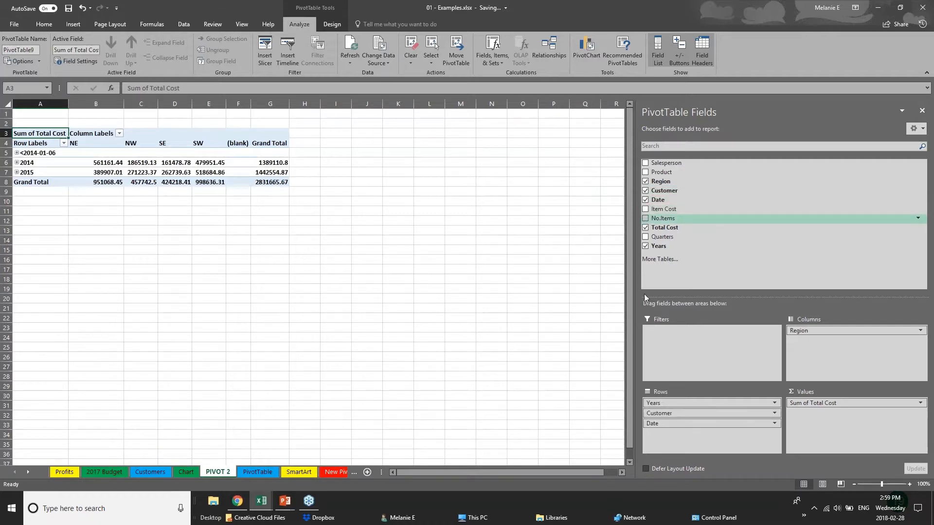
left_click_drag(711, 413, 837, 343)
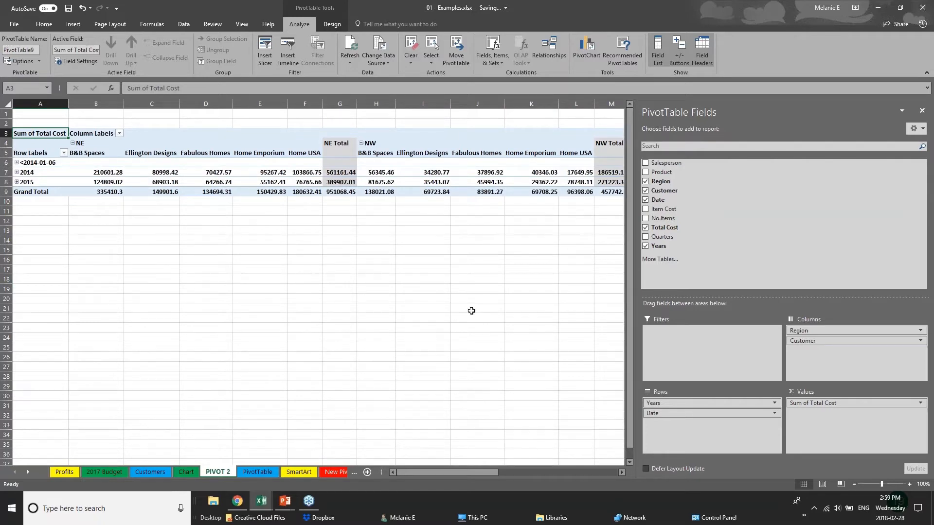
Expand and collapse the 2014 and 2015 rows to examine the monthly figures and the customer totals across the regions
left_click(16, 162)
left_click(16, 163)
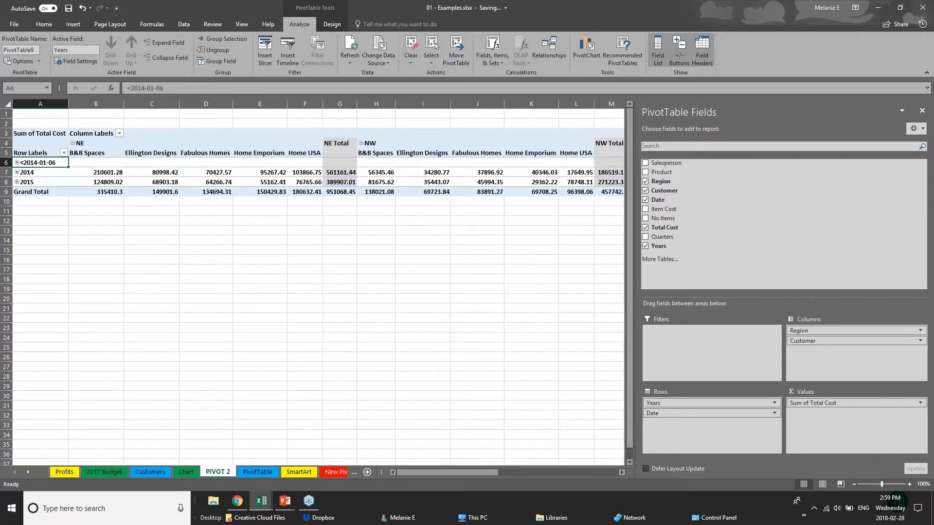
left_click(17, 172)
left_click(16, 172)
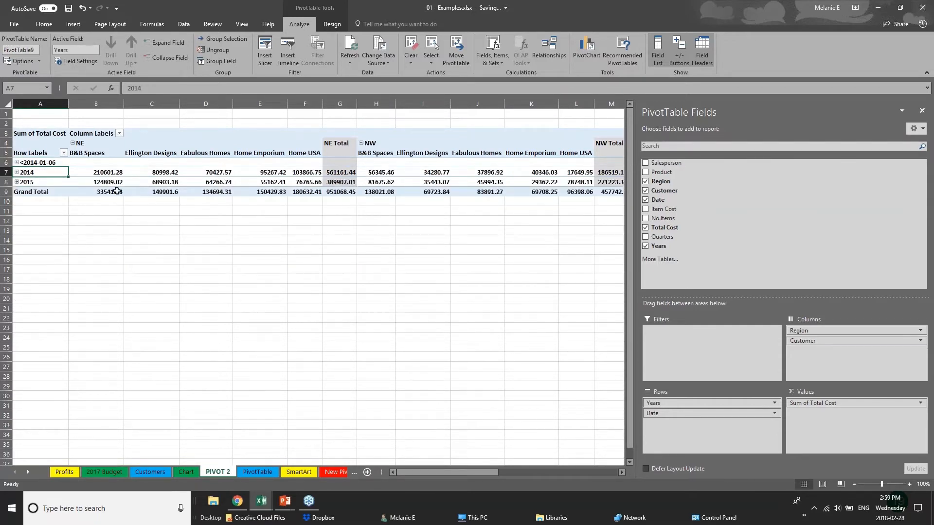
left_click(17, 181)
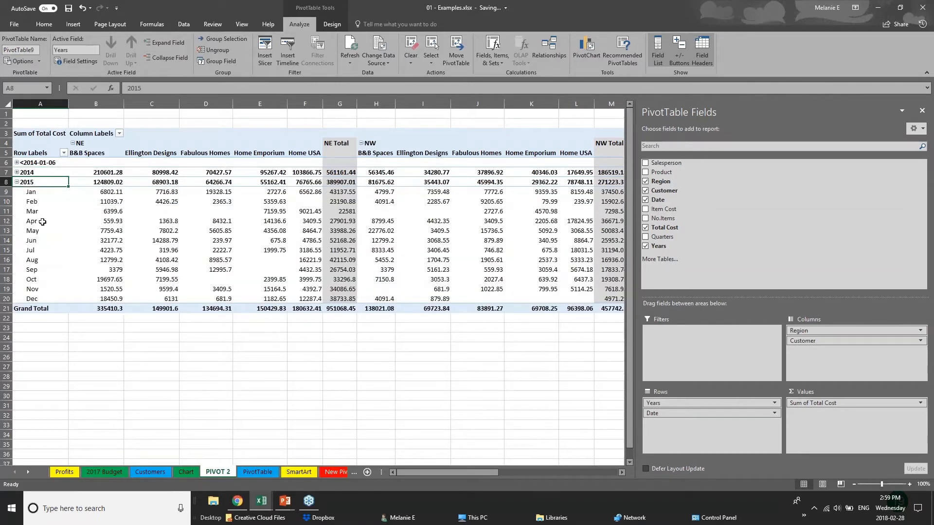
left_click(17, 182)
left_click(374, 235)
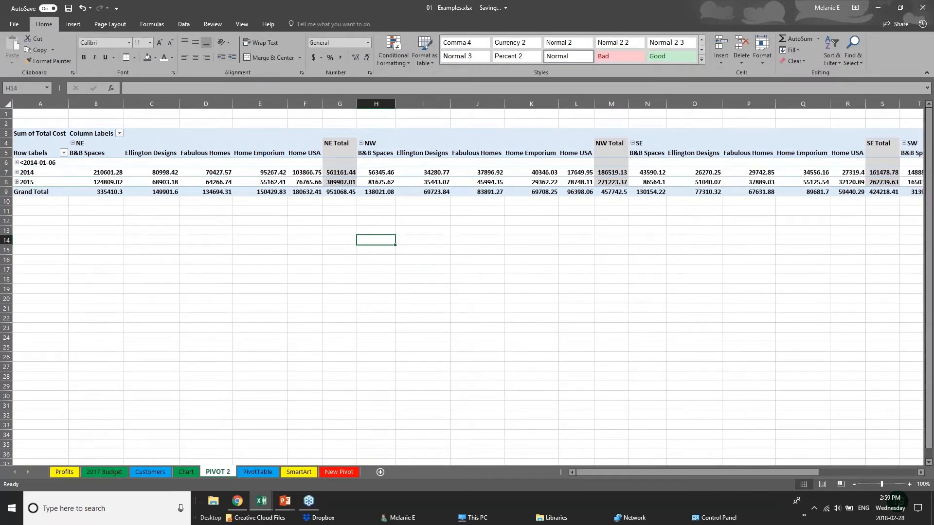
left_click(917, 160)
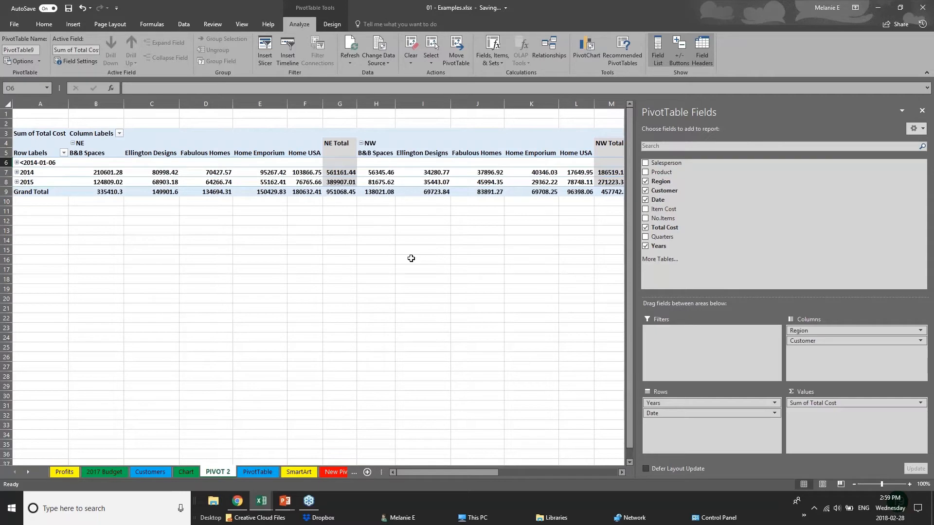
left_click(47, 230)
left_click(331, 183)
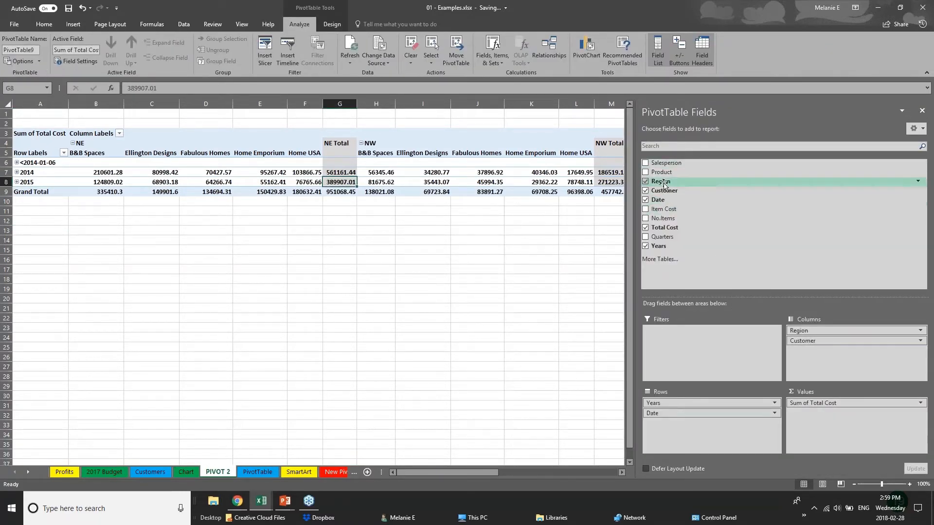
Remove the Customer and Date fields from the PivotTable
left_click(645, 190)
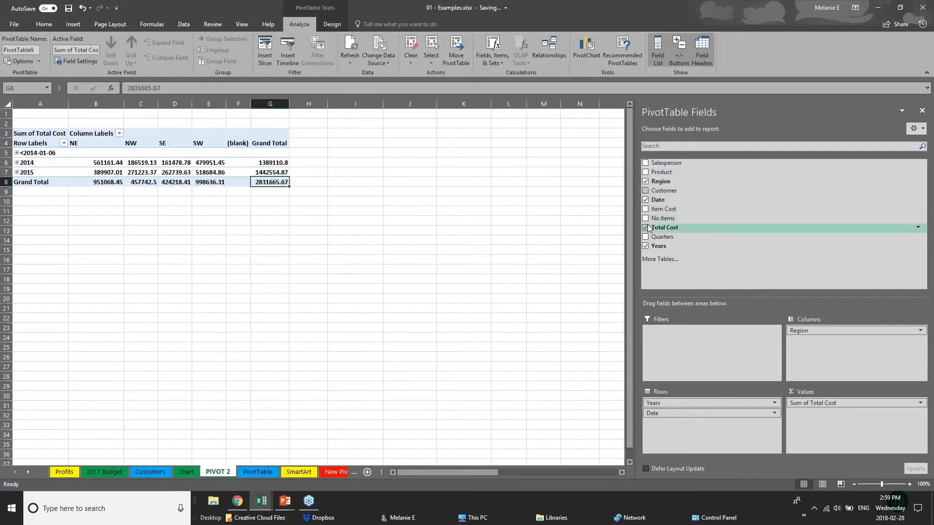
left_click(646, 199)
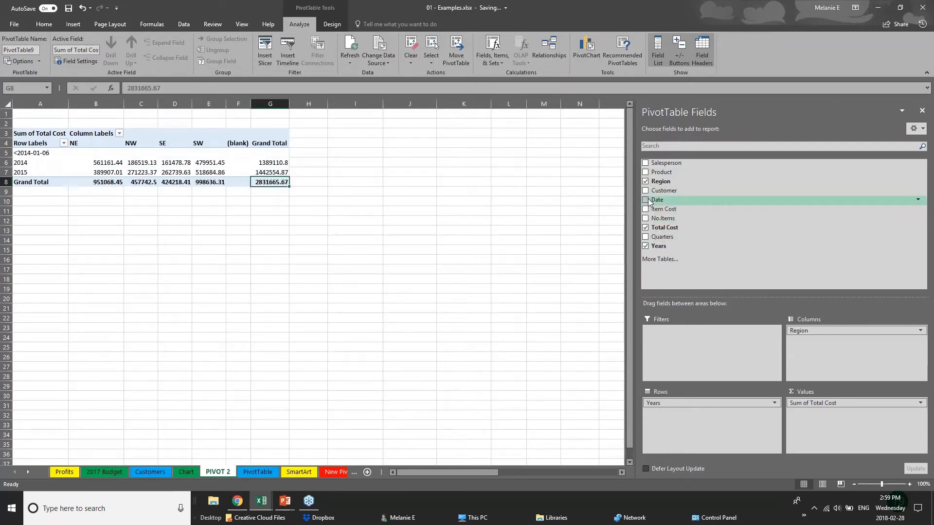
left_click(59, 209)
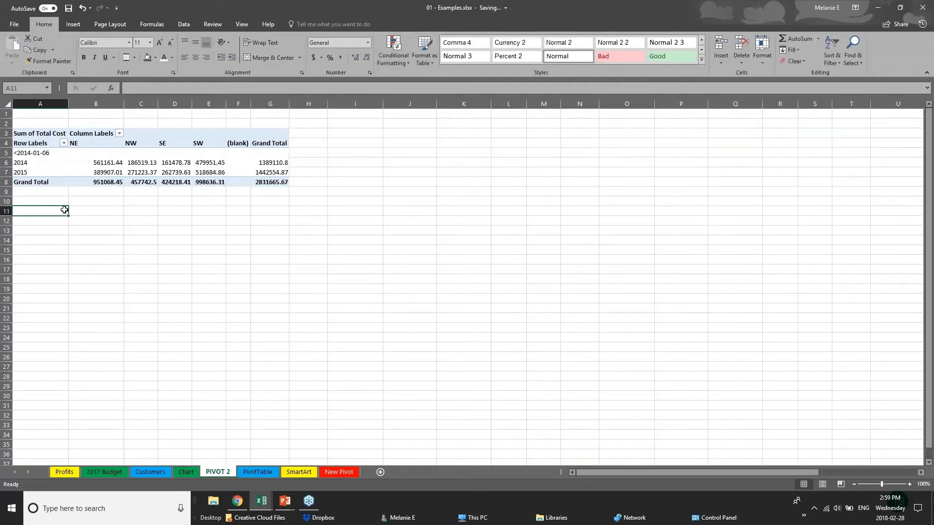
Insert a Clustered Column PivotChart based on the PivotTable of total cost by year and region
left_click(141, 182)
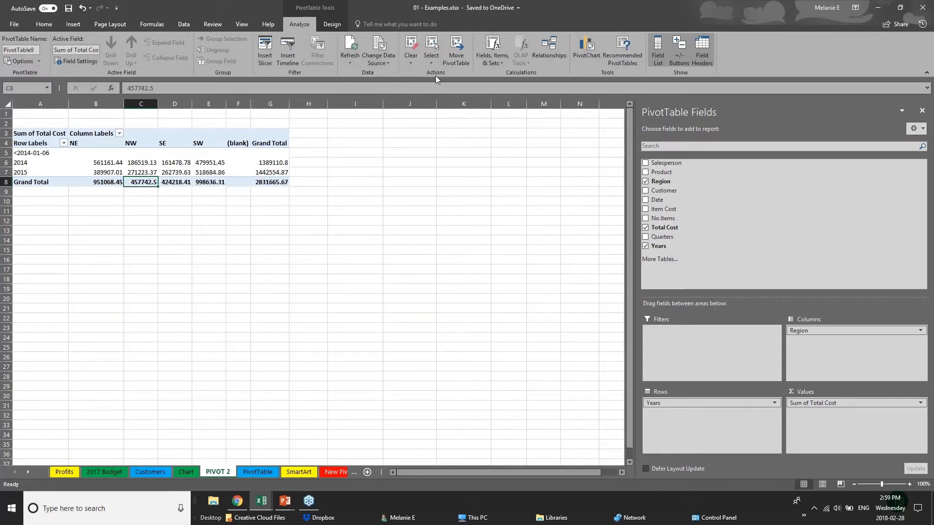
left_click(592, 56)
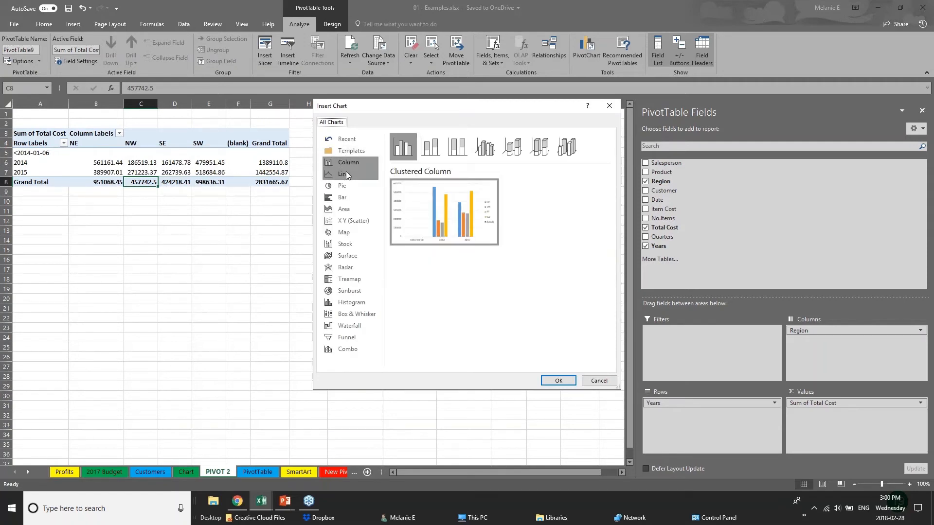
left_click(559, 381)
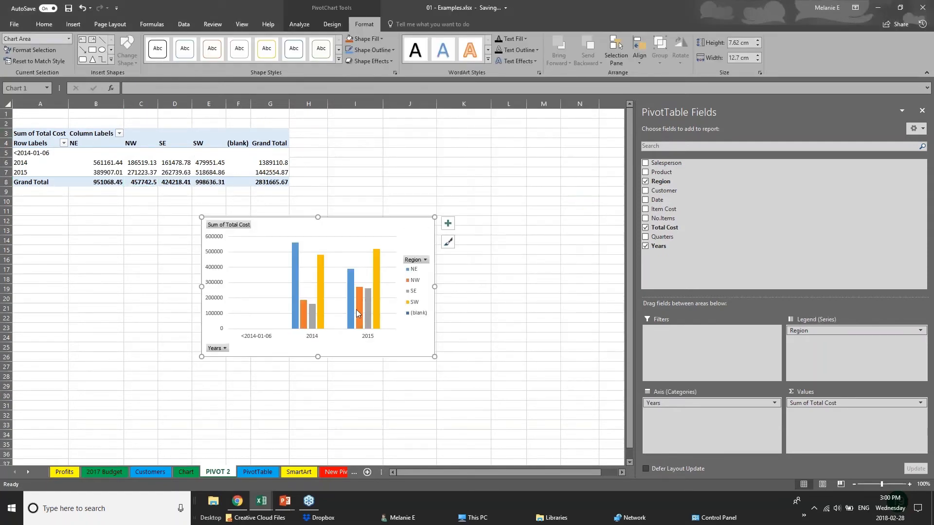
Move the PivotChart beside the PivotTable and add the Product field below Years on its axis
left_click_drag(383, 263, 527, 163)
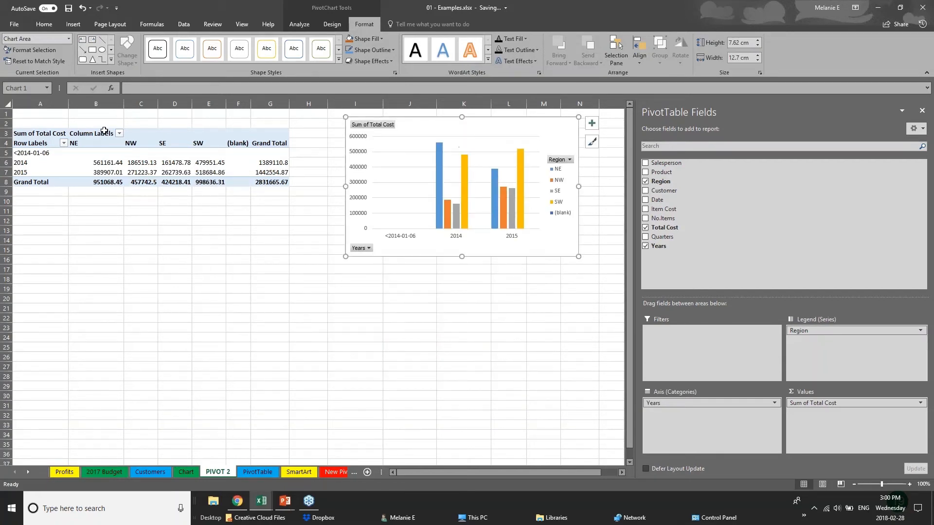
left_click(720, 403)
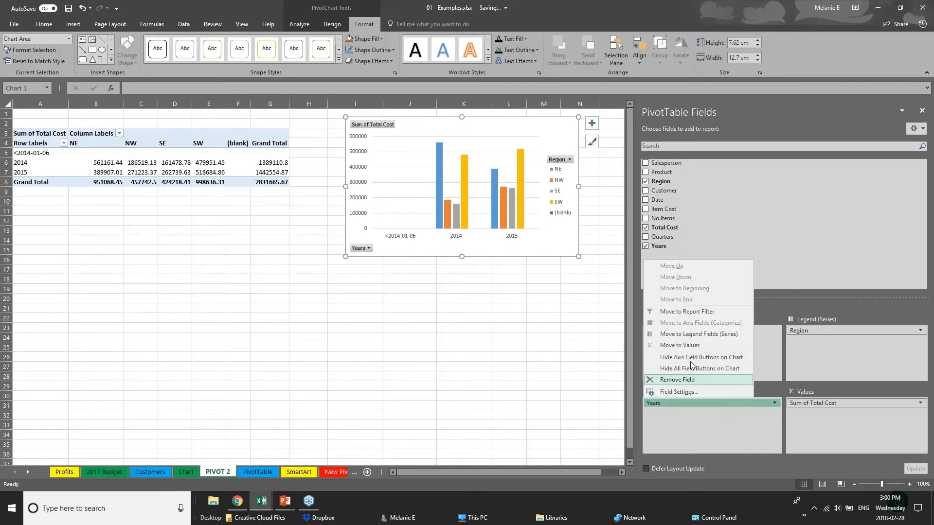
left_click(646, 172)
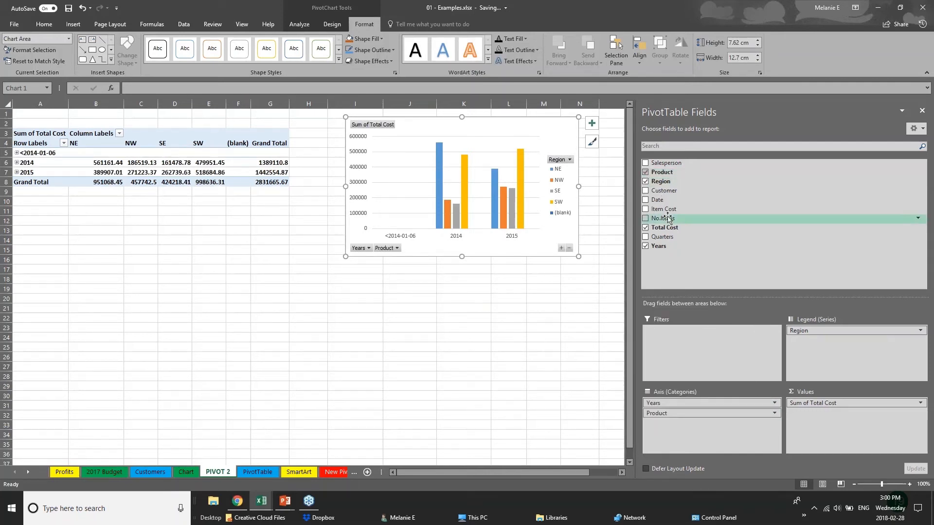
Add the Customer field to the PivotChart and place it below Region in the legend series
left_click(647, 190)
left_click(426, 249)
left_click(428, 249)
left_click(429, 249)
left_click_drag(711, 423, 856, 340)
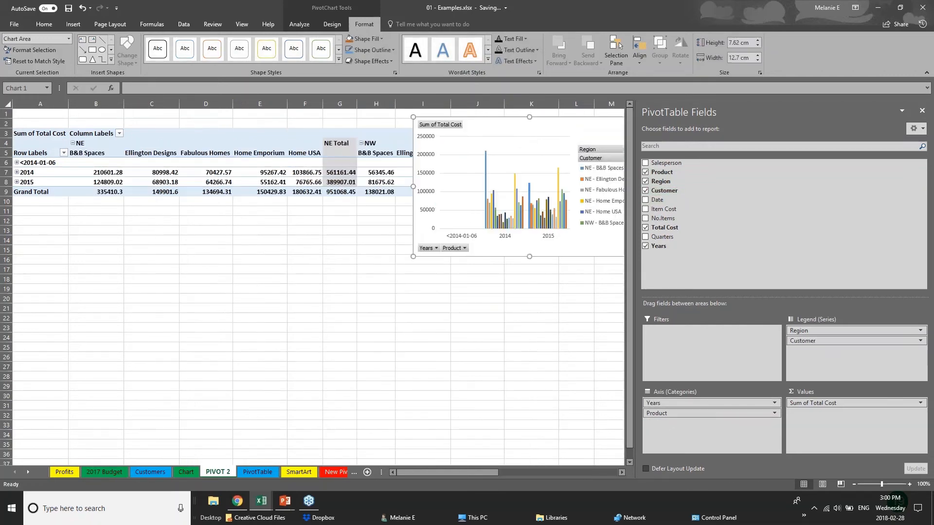
Move the PivotChart below the PivotTable, and swap the fields so Region is on the axis and Product is below Customer in the legend
left_click_drag(490, 165, 420, 323)
left_click_drag(803, 330, 702, 446)
left_click_drag(701, 413, 828, 341)
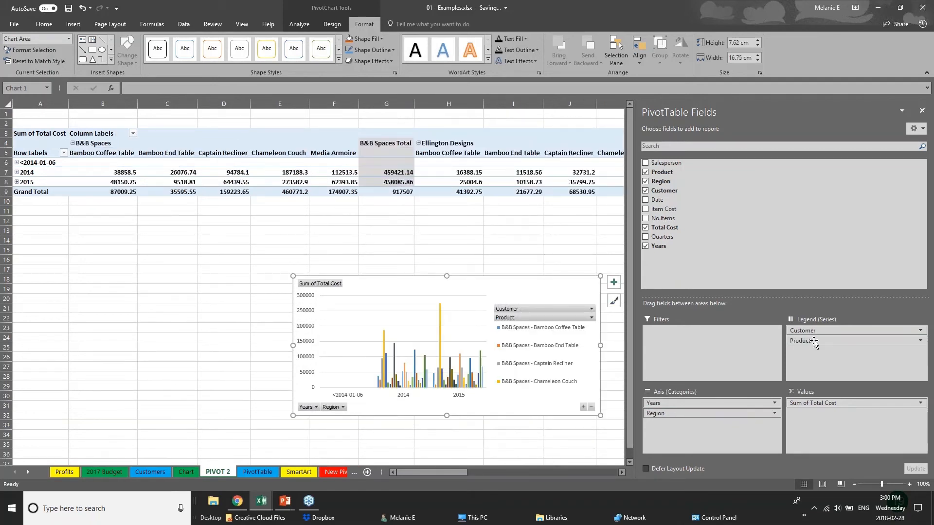
Deselect the PivotChart, then switch to the PowerPoint slide show and advance it to the closing Thank you slide
left_click(73, 24)
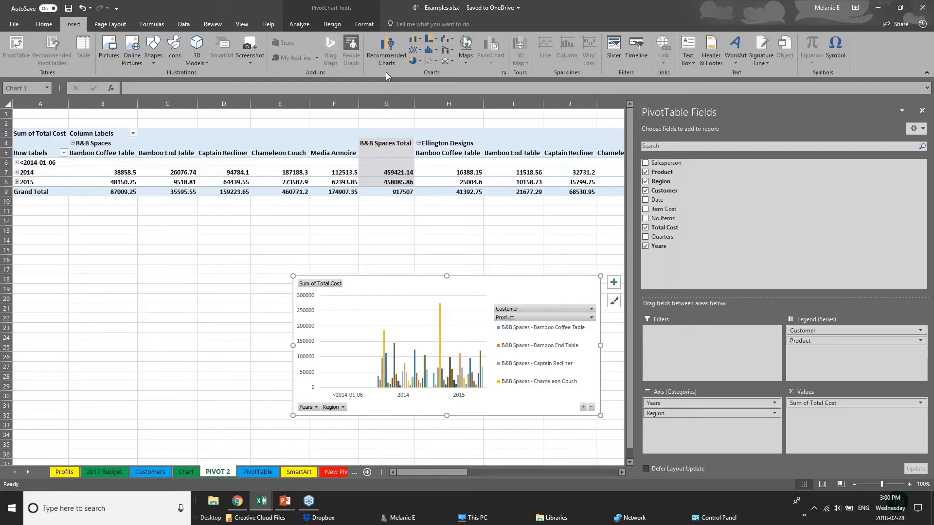
left_click(268, 291)
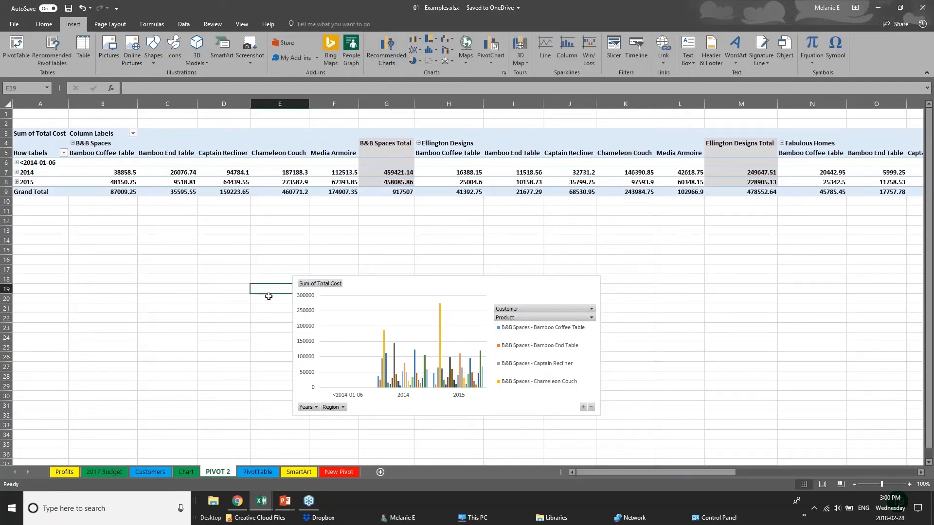
left_click(285, 501)
left_click(335, 469)
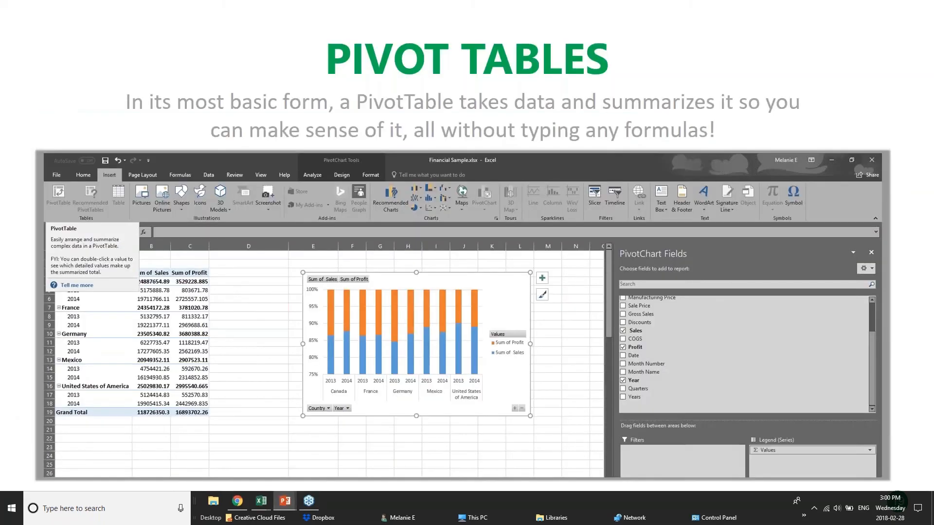
key("Right")
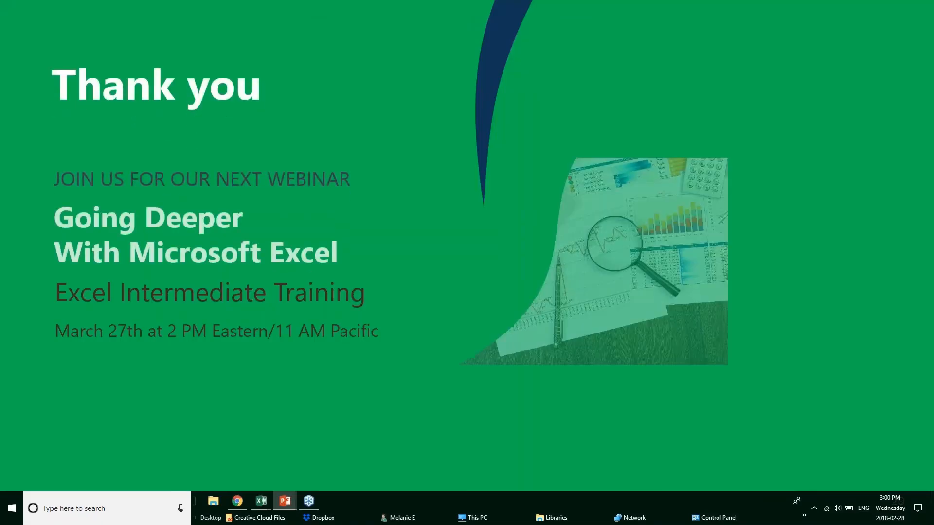